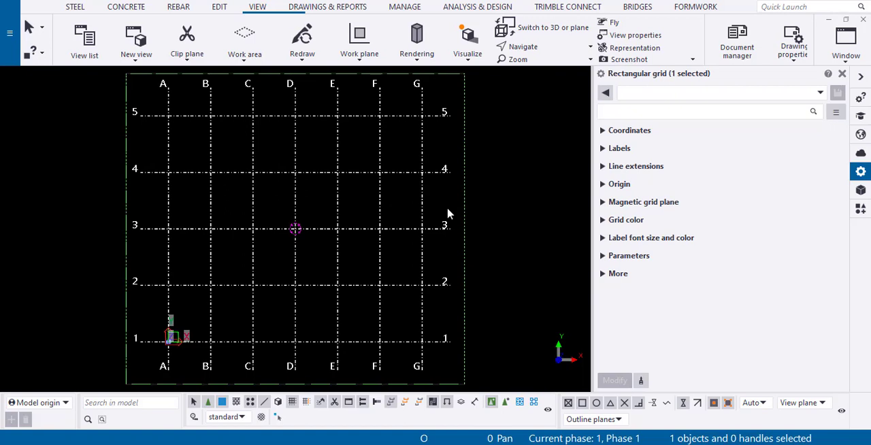
Expand the rectangular grid's Coordinates, Labels and Line extensions properties to examine their values against the grid
left_click(603, 132)
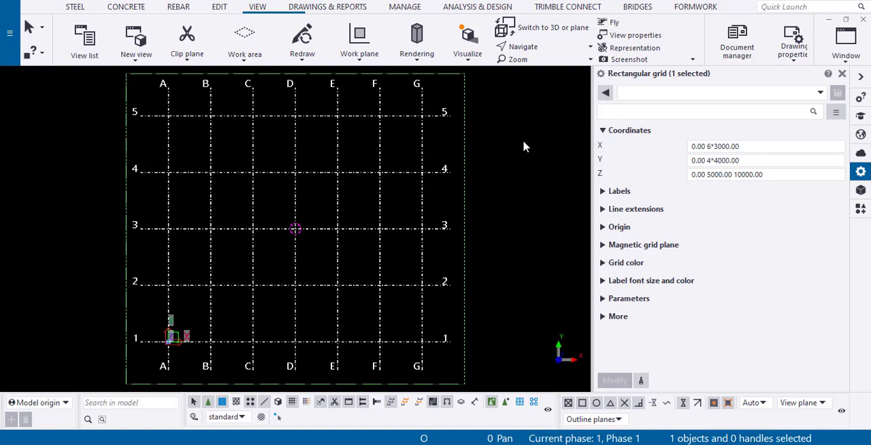
left_click(603, 192)
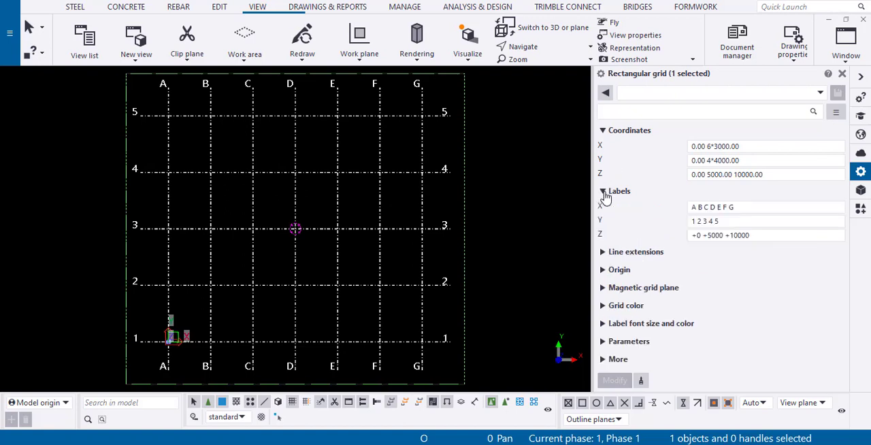
left_click(603, 253)
scroll(559, 232, "down", 2)
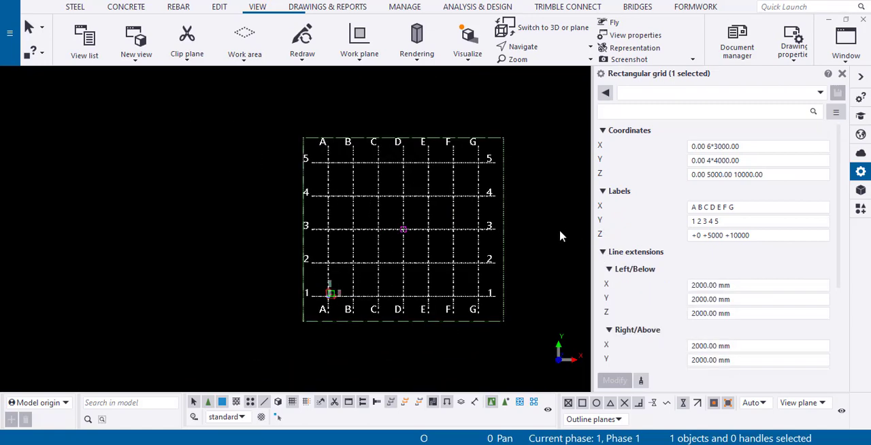
scroll(560, 231, "down", 2)
scroll(560, 231, "up", 4)
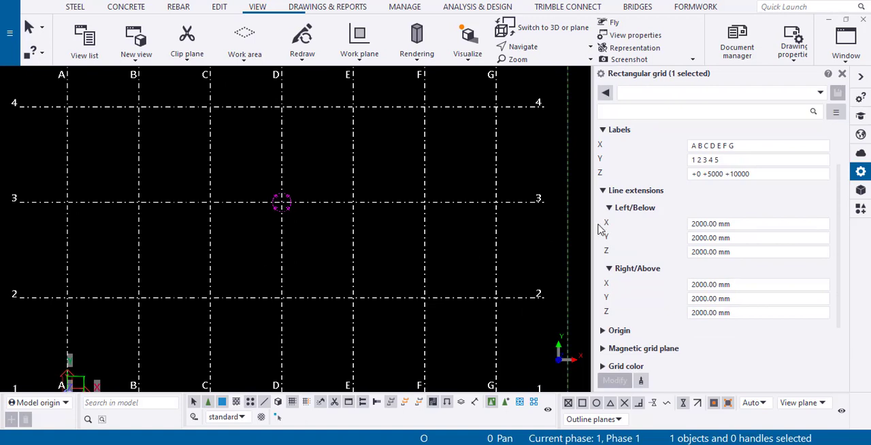
scroll(651, 227, "down", 2)
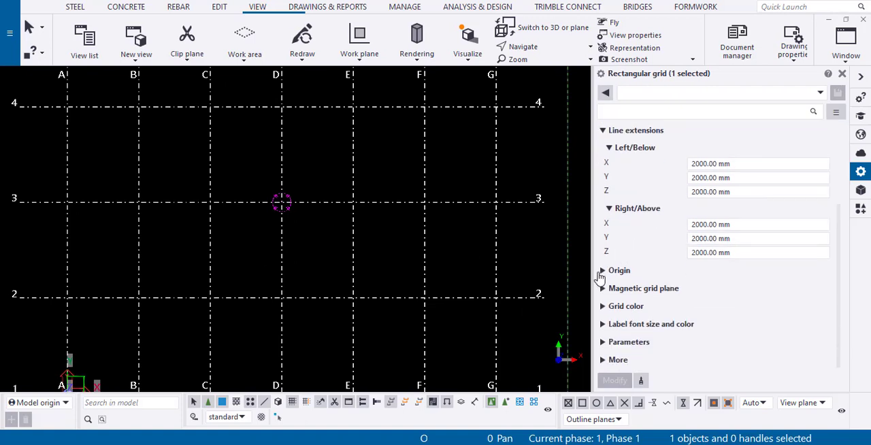
Expand the grid's Origin, Magnetic grid plane, Grid color, and Label font size and color properties to review them
left_click(598, 270)
scroll(409, 278, "down", 3)
scroll(265, 281, "up", 2)
scroll(265, 281, "up", 1)
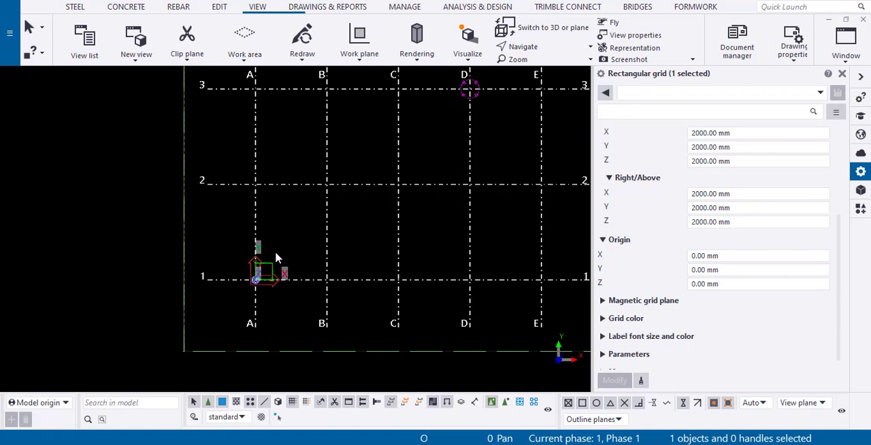
left_click(599, 303)
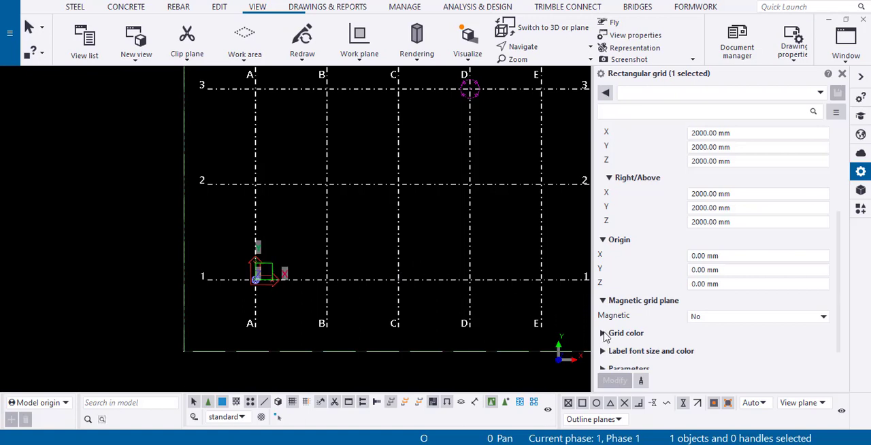
left_click(602, 333)
scroll(604, 334, "down", 2)
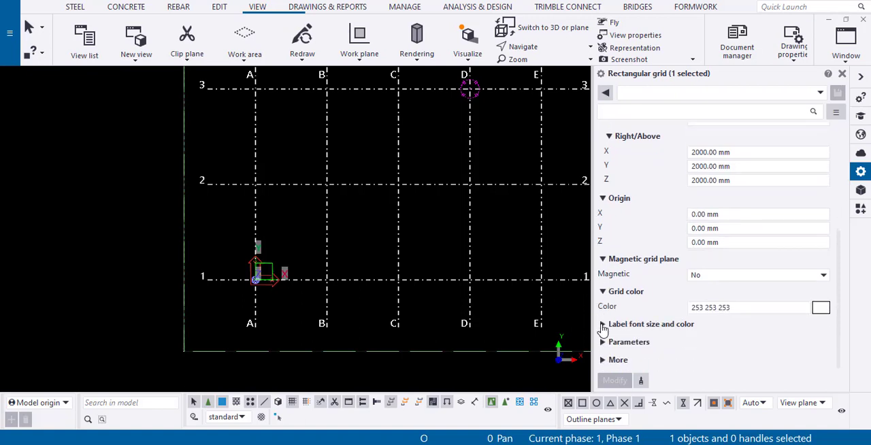
left_click(603, 329)
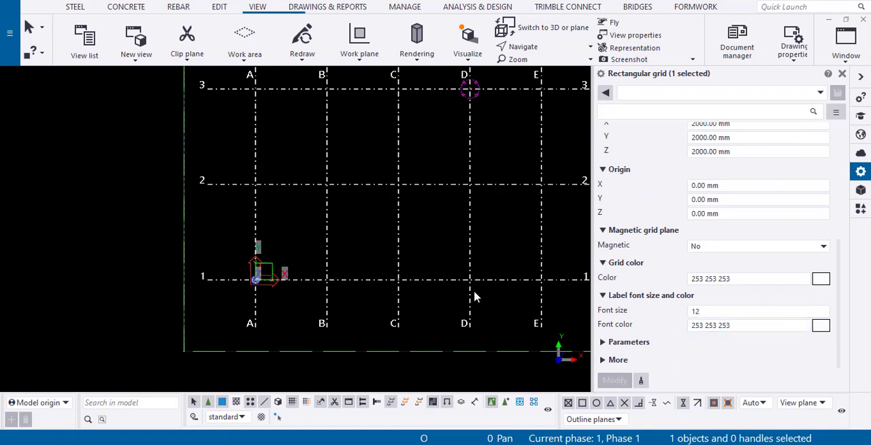
scroll(443, 291, "down", 5)
scroll(346, 270, "up", 2)
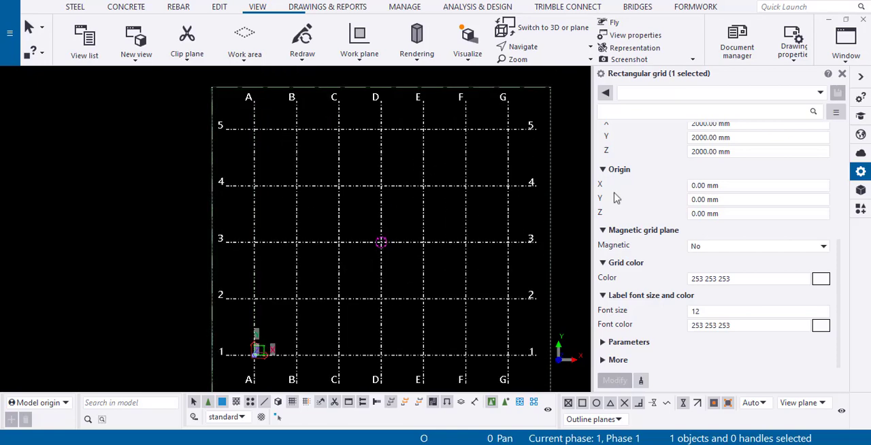
scroll(679, 180, "up", 4)
scroll(679, 180, "up", 2)
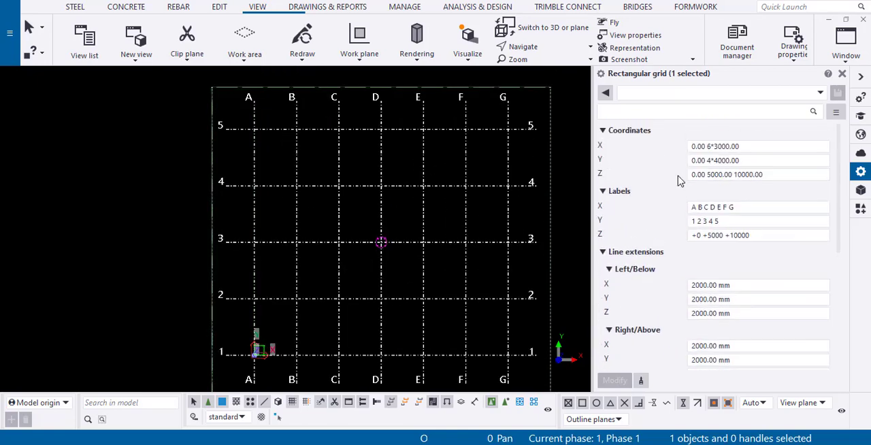
Replace the grid's X coordinates with the single value 300 and apply the modification
left_click(703, 146)
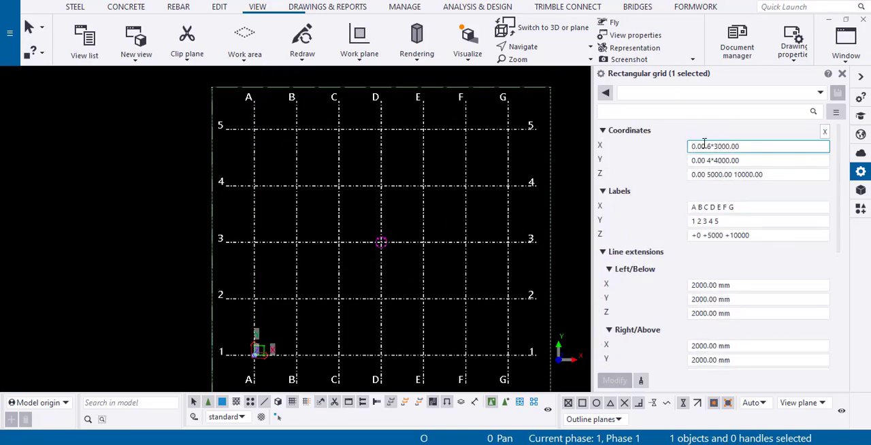
left_click_drag(760, 148, 684, 149)
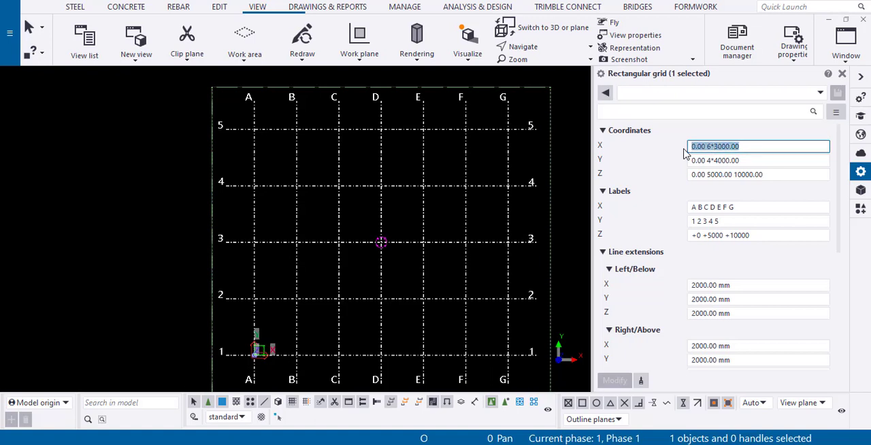
type("3")
type("00.0")
key("BackSpace")
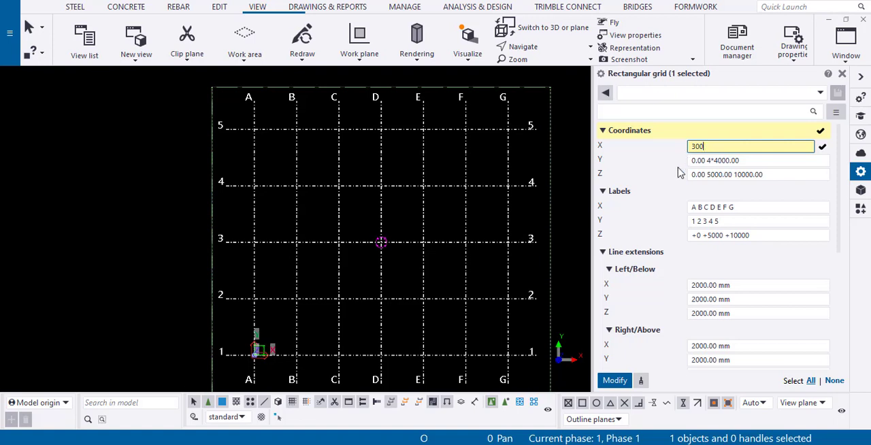
left_click(614, 380)
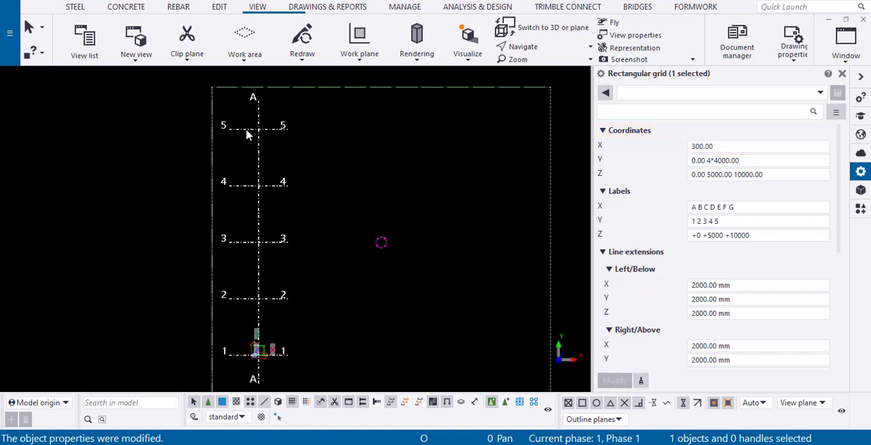
Add a 0 coordinate before the 300 in the grid's X coordinates and apply the modification
scroll(246, 134, "up", 5)
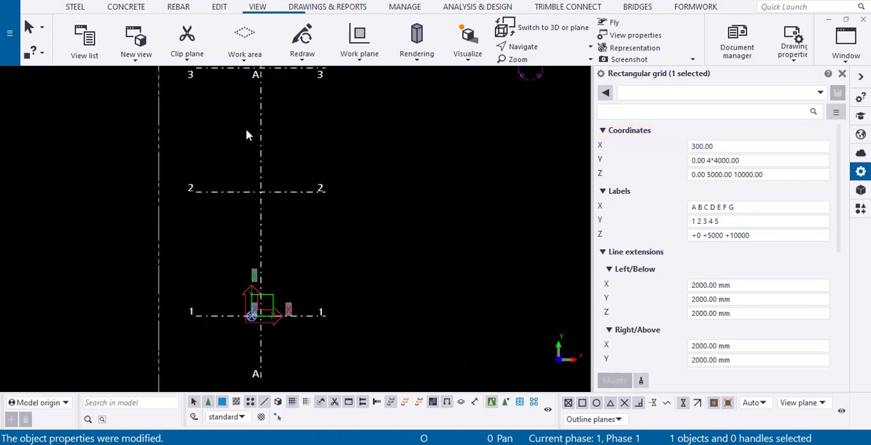
left_click(694, 151)
left_click(693, 148)
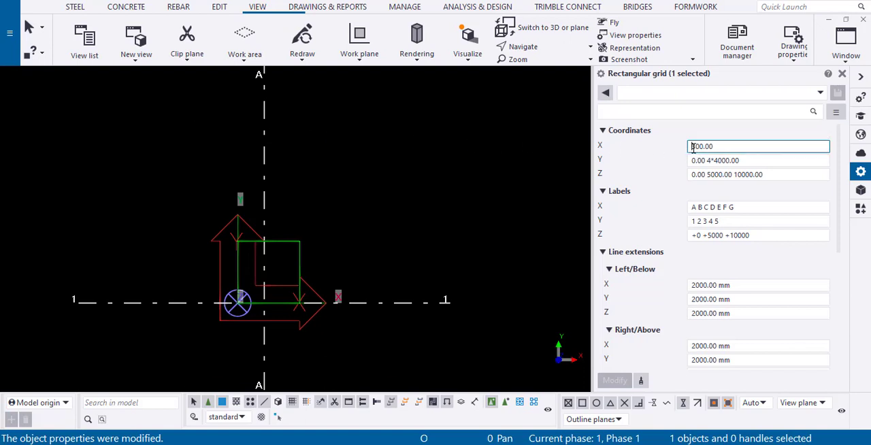
type("0")
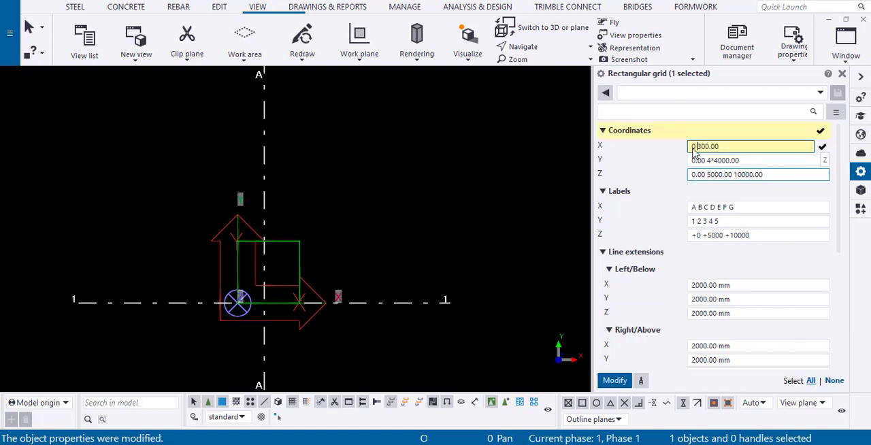
left_click(615, 381)
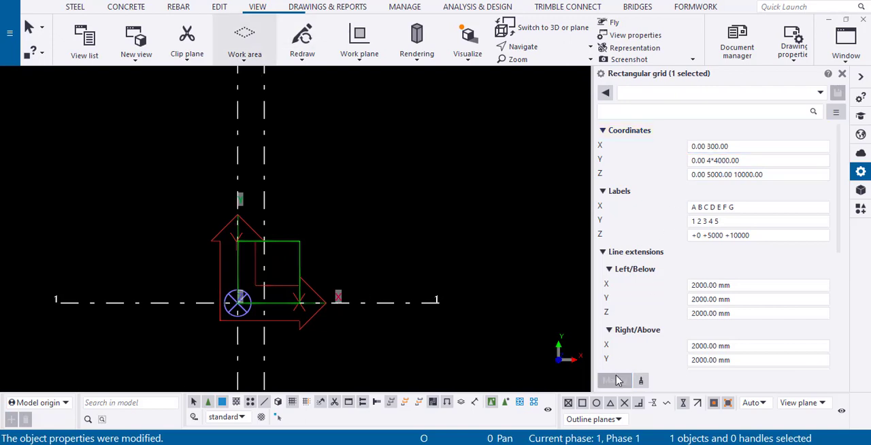
Measure the horizontal distance between the two vertical grid lines A and B
left_click(218, 8)
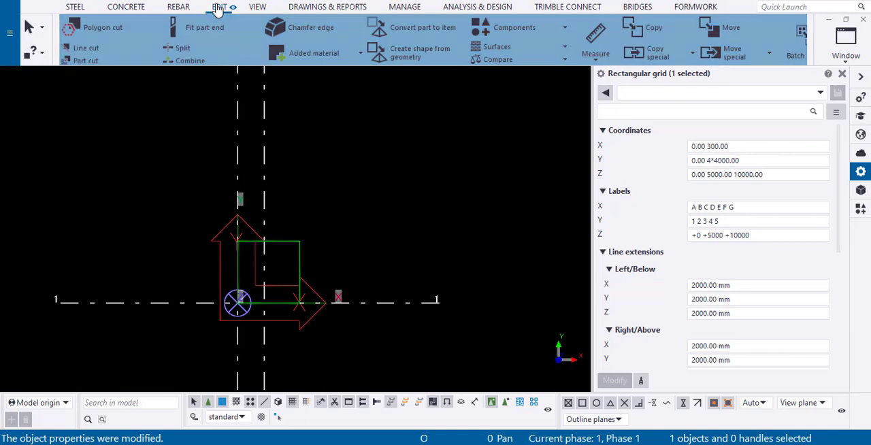
key("f")
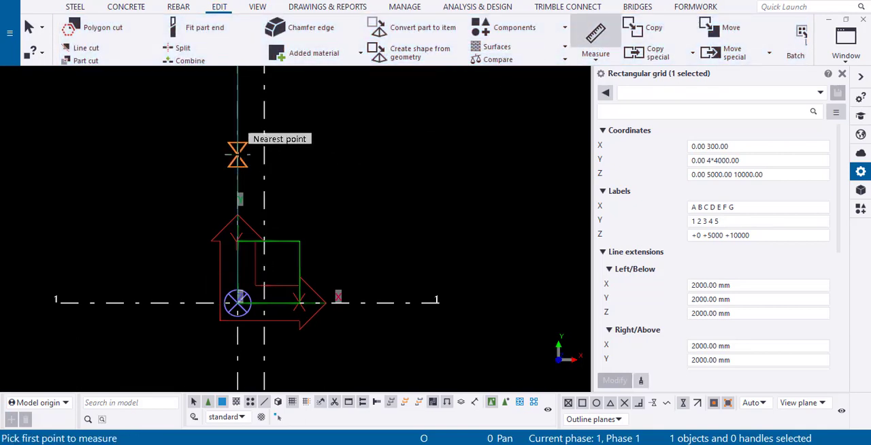
left_click(237, 154)
left_click(264, 154)
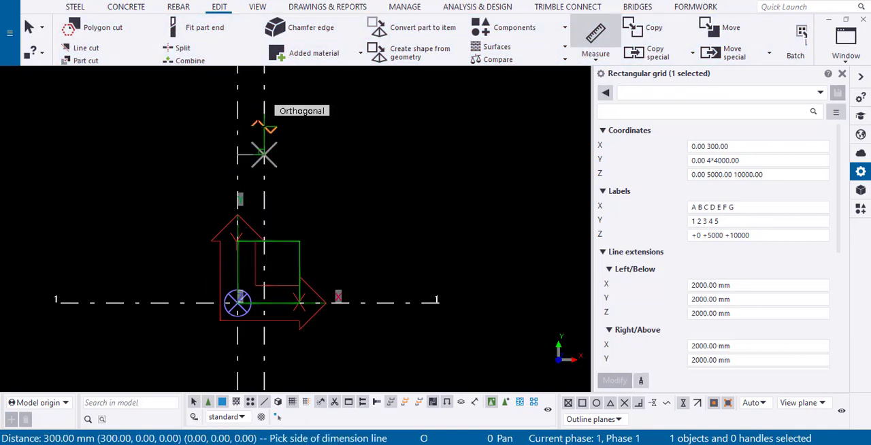
left_click(385, 187)
key("Escape")
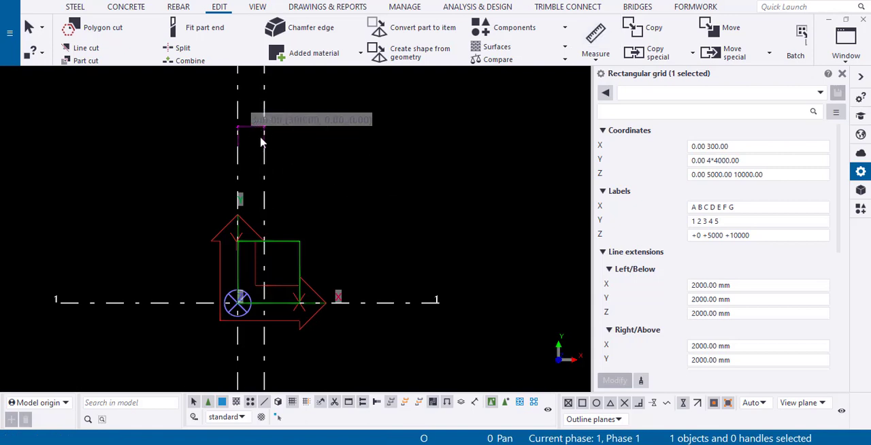
Set the grid's X coordinates to 0.00 4*300.00 and apply the modification
scroll(295, 312, "down", 4)
scroll(296, 311, "down", 3)
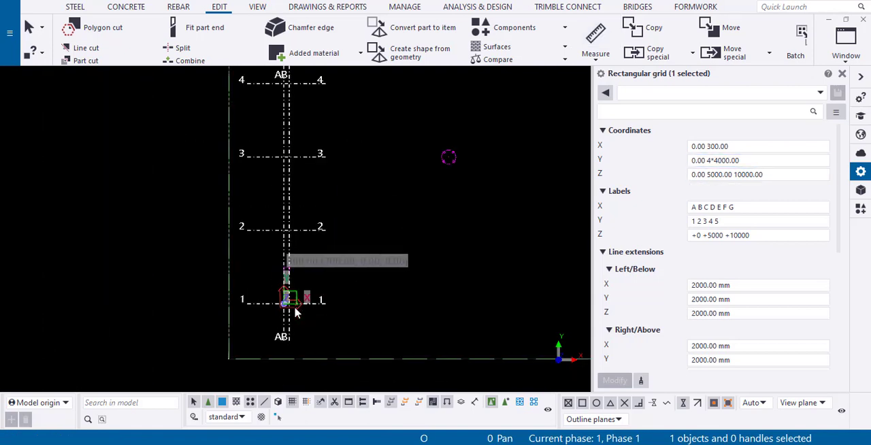
left_click(707, 148)
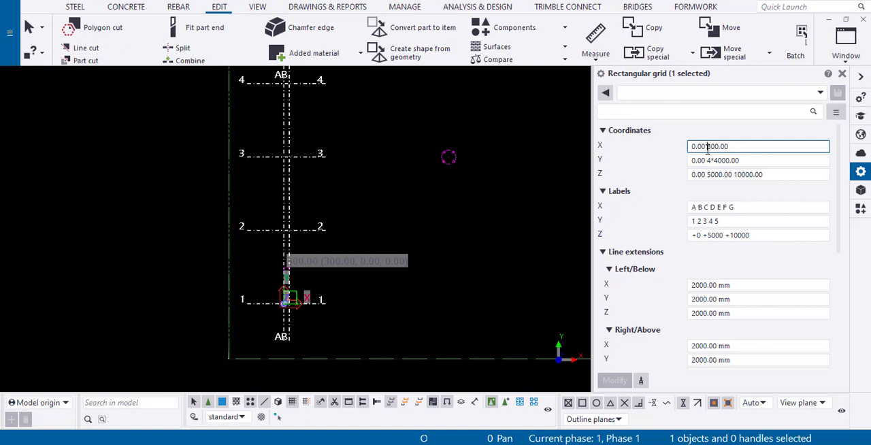
type("4*")
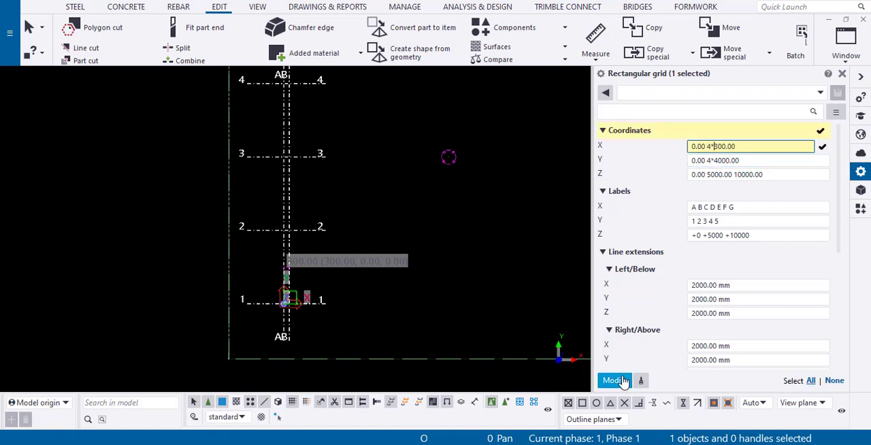
left_click(622, 382)
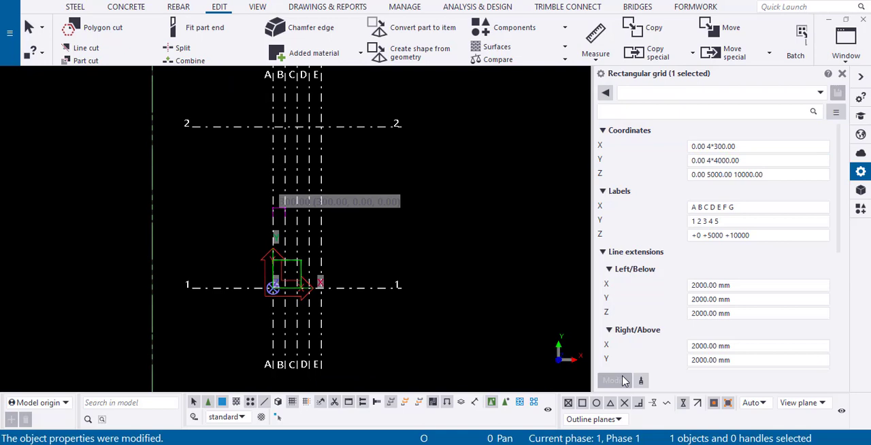
Increase the X grid spacing to 3000 so the X coordinates read 0.00 4*3000.00, and apply it
left_click(719, 148)
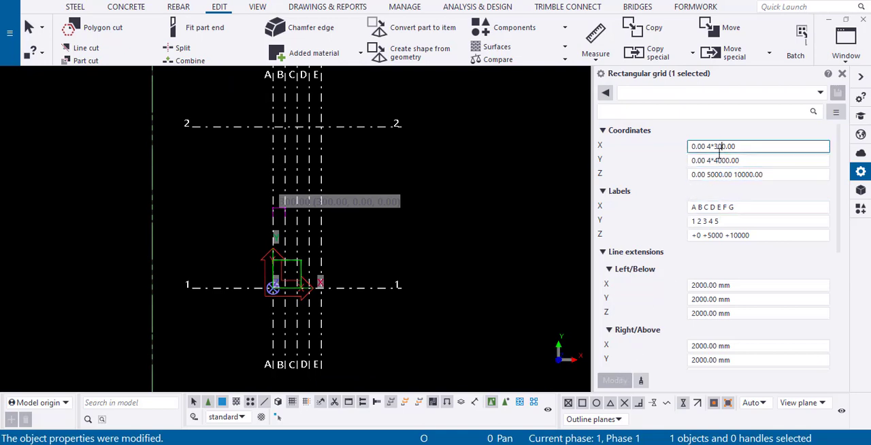
type("0")
left_click(615, 381)
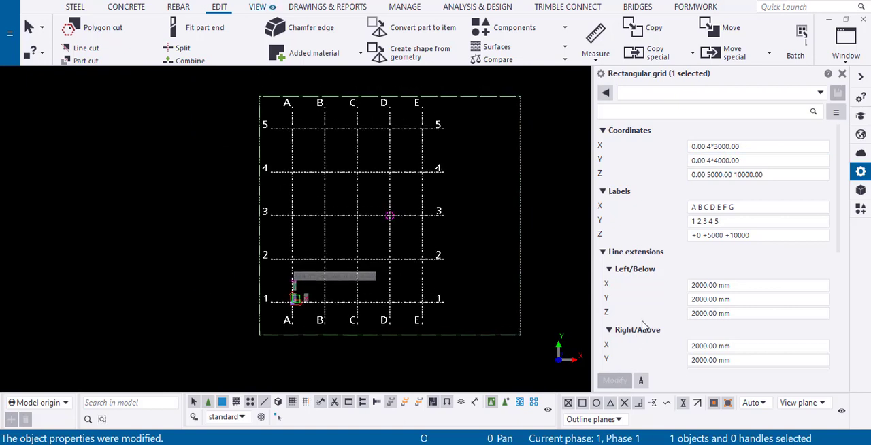
Set the grid's Y coordinates to 0.00 4*3000.00 and apply the modification
left_click(715, 161)
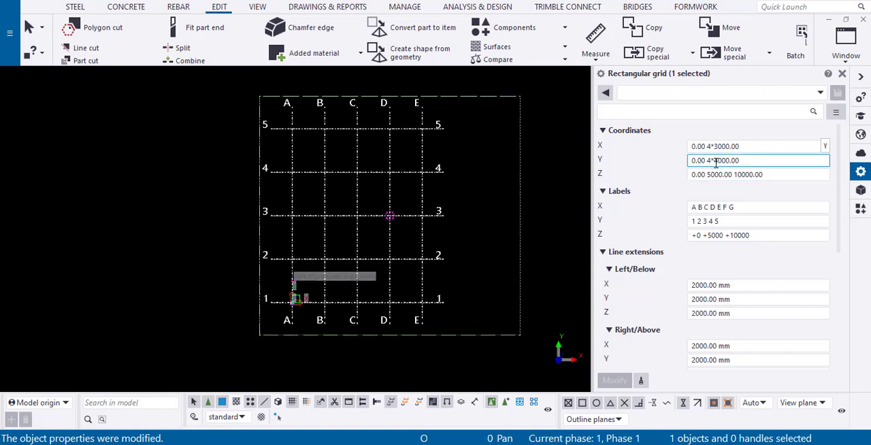
left_click(717, 163)
key("BackSpace")
type("3")
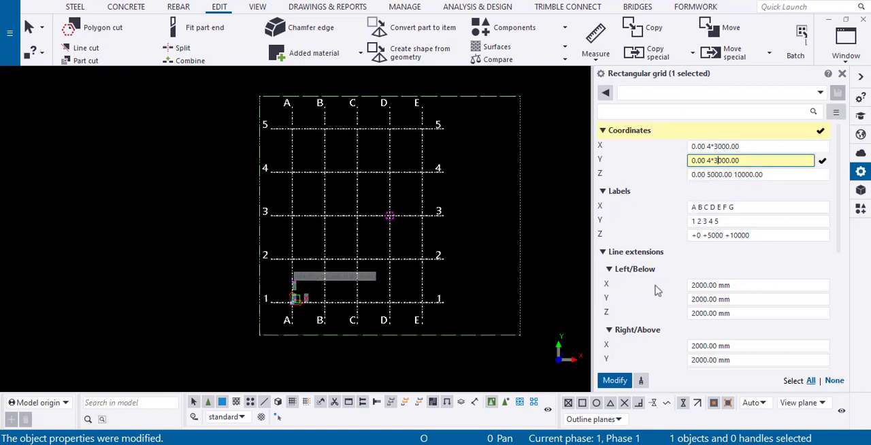
left_click(611, 383)
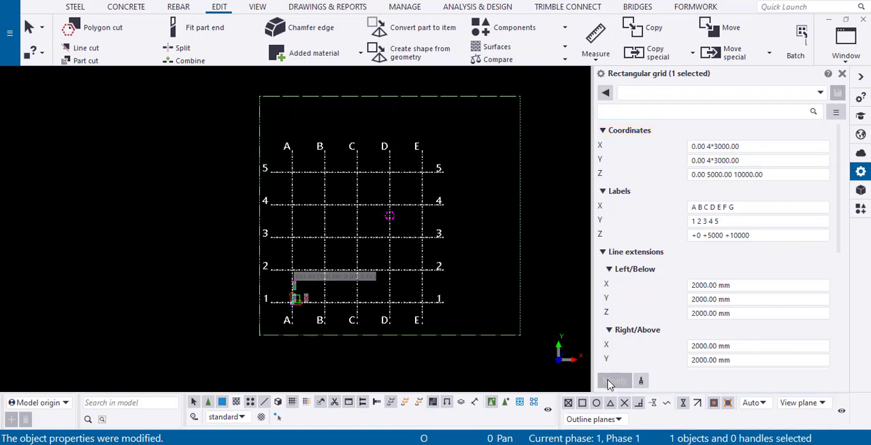
Measure the vertical distance between the +5000 and +10000 levels on grid line E in the elevation view
left_click(701, 175)
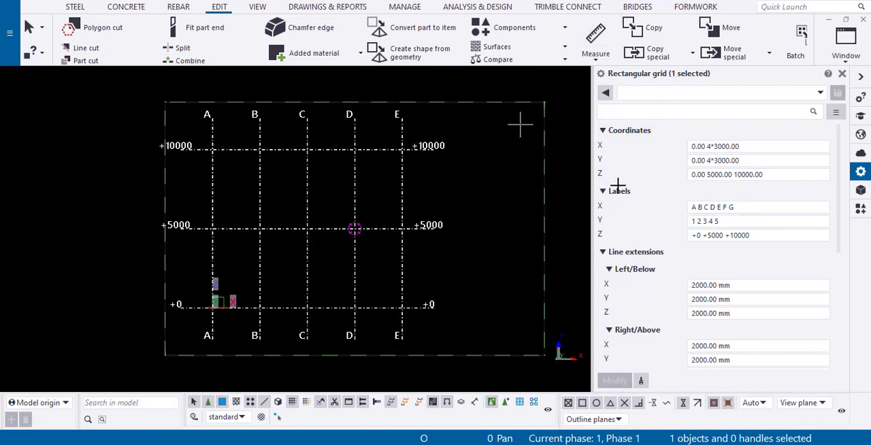
scroll(406, 226, "up", 2)
key("f")
left_click(408, 229)
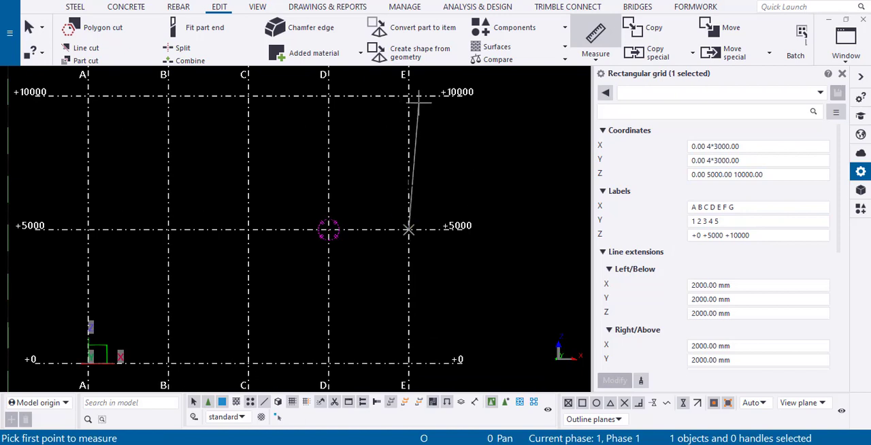
left_click(411, 97)
left_click(483, 122)
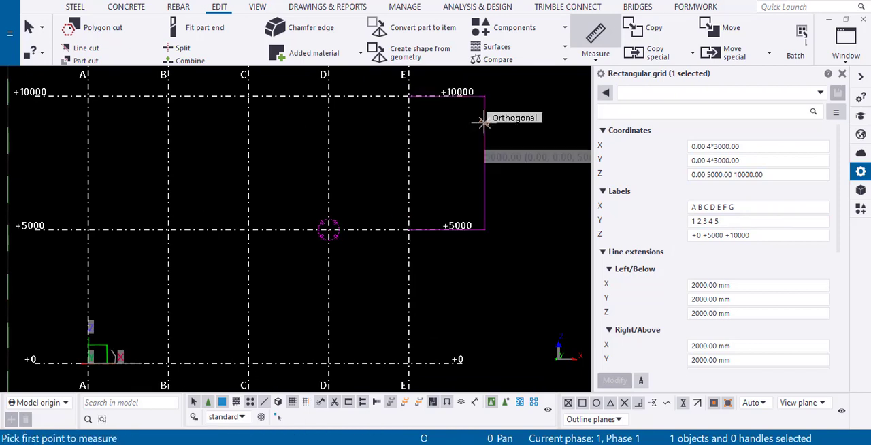
Measure the vertical distance between the +5000 and +0 levels on grid line E
left_click(408, 229)
left_click(409, 363)
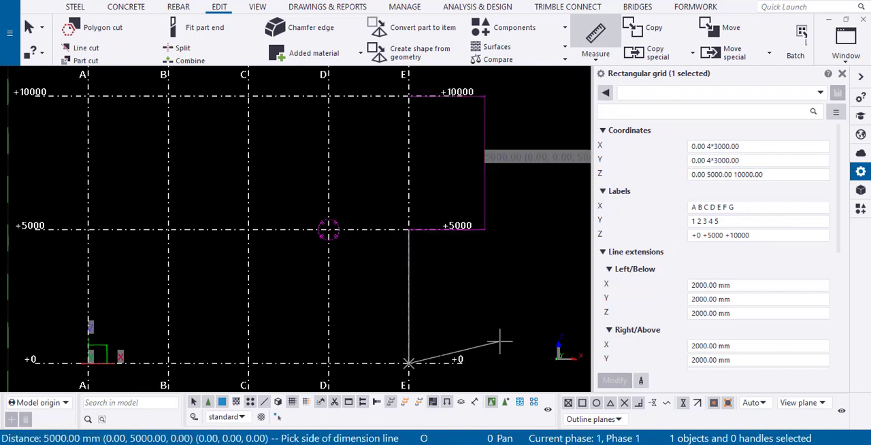
left_click(506, 346)
scroll(347, 267, "down", 2)
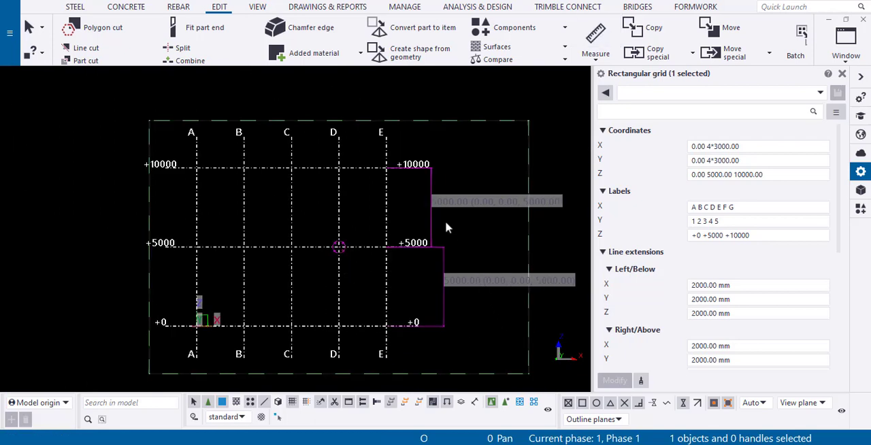
Measure how far the +10000 level line extends beyond grid line E, placing the dimension line above it
left_click(817, 174)
scroll(758, 255, "down", 1)
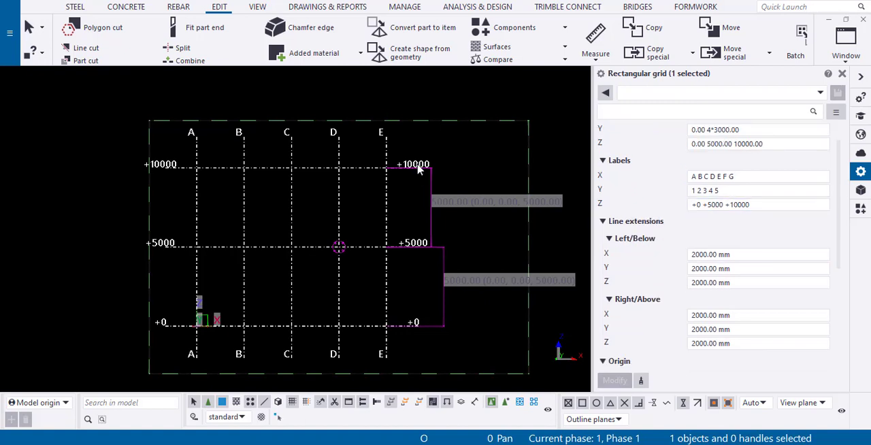
scroll(758, 224, "down", 1)
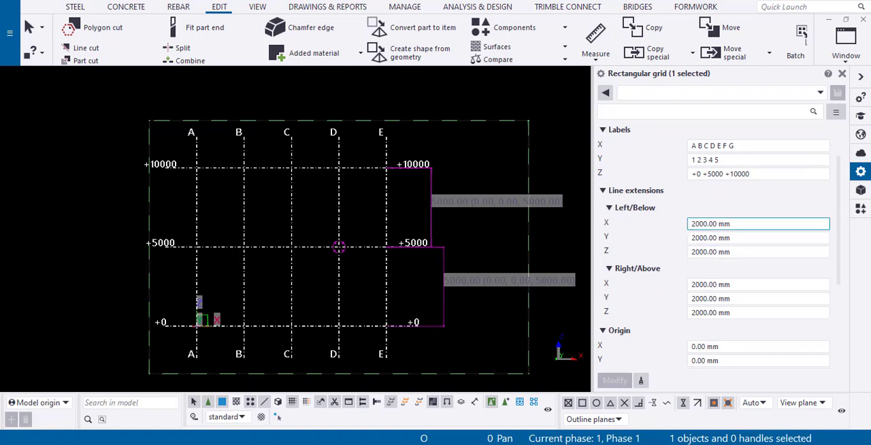
scroll(418, 167, "up", 4)
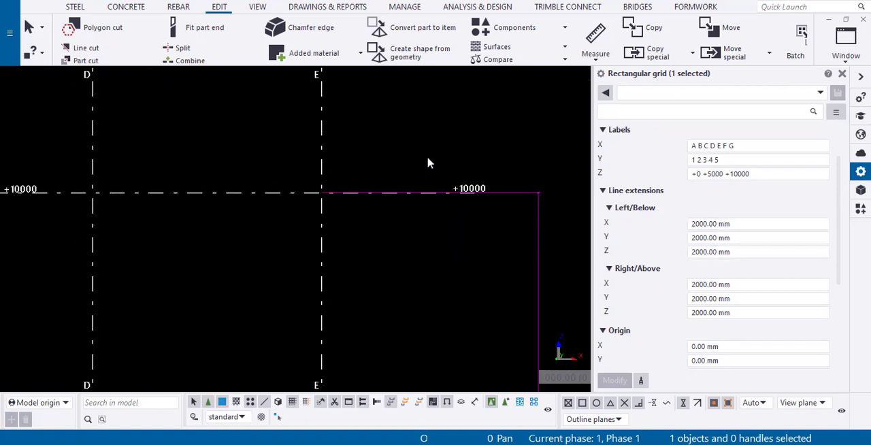
left_click(596, 37)
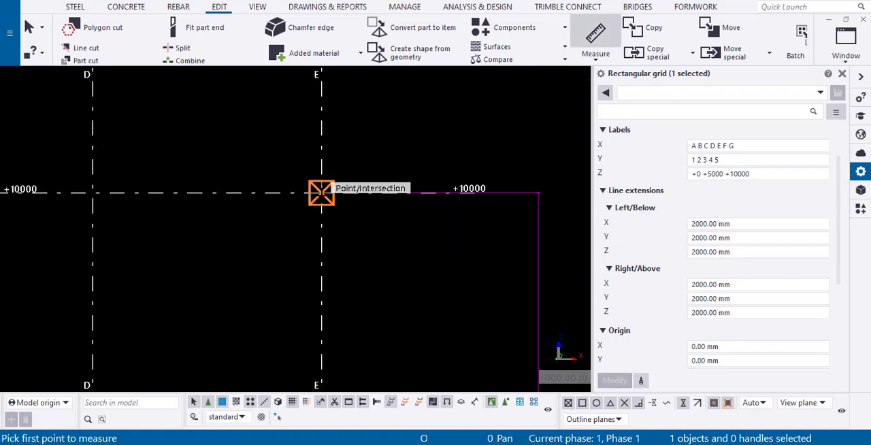
left_click(321, 192)
left_click(472, 190)
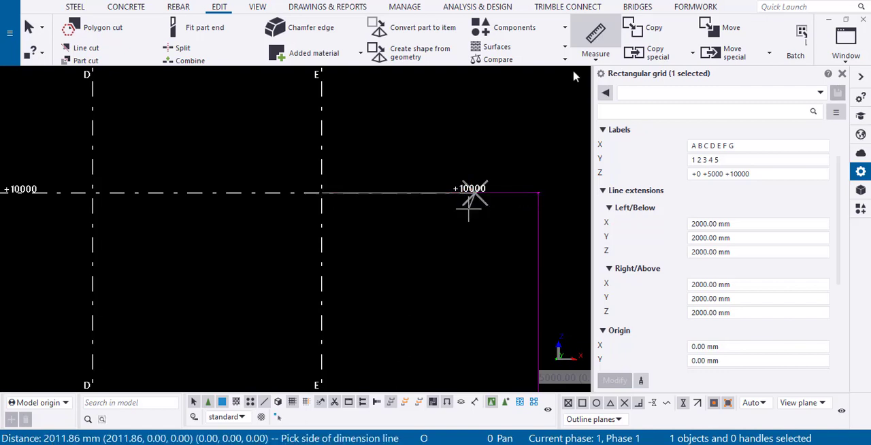
left_click(472, 195)
left_click(599, 39)
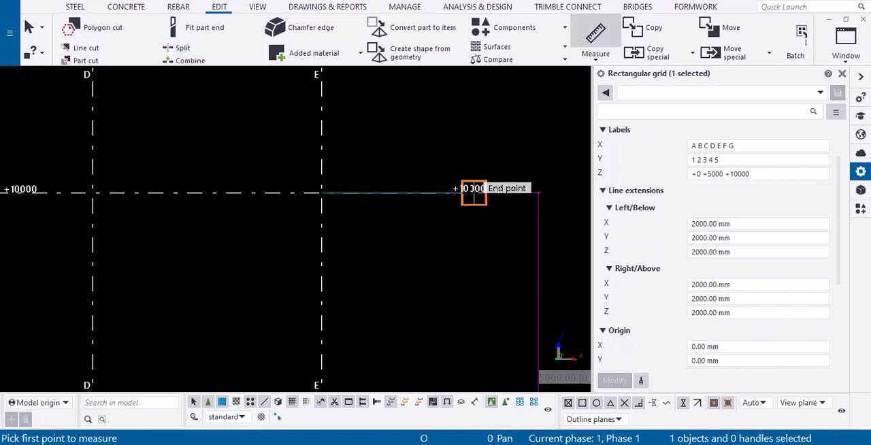
left_click(472, 190)
left_click(321, 193)
left_click(321, 125)
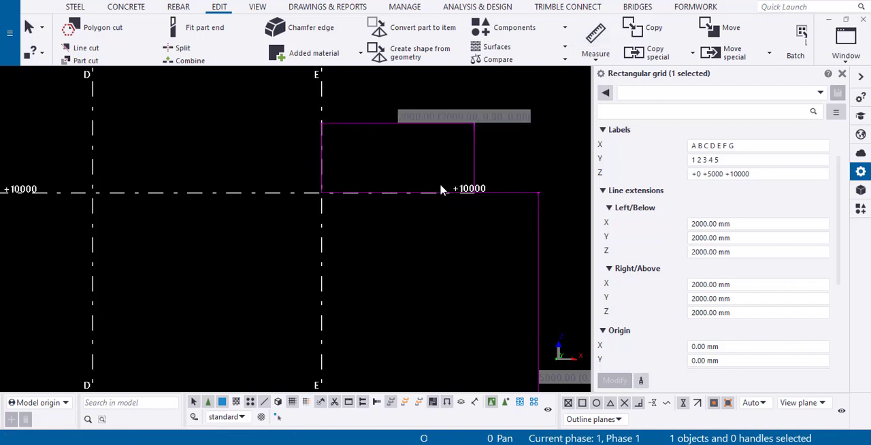
scroll(441, 185, "down", 2)
scroll(440, 183, "down", 3)
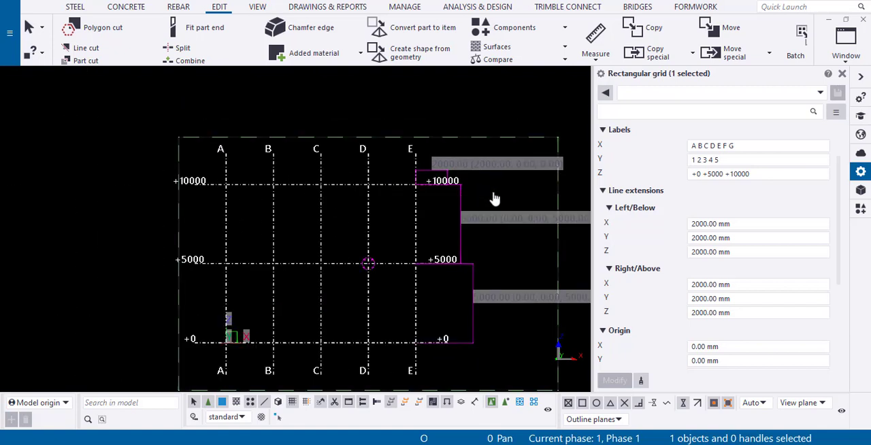
Set the grid's Left/Below X line extension to 1000 mm and apply the modification
left_click(735, 224)
left_click_drag(734, 224, 683, 231)
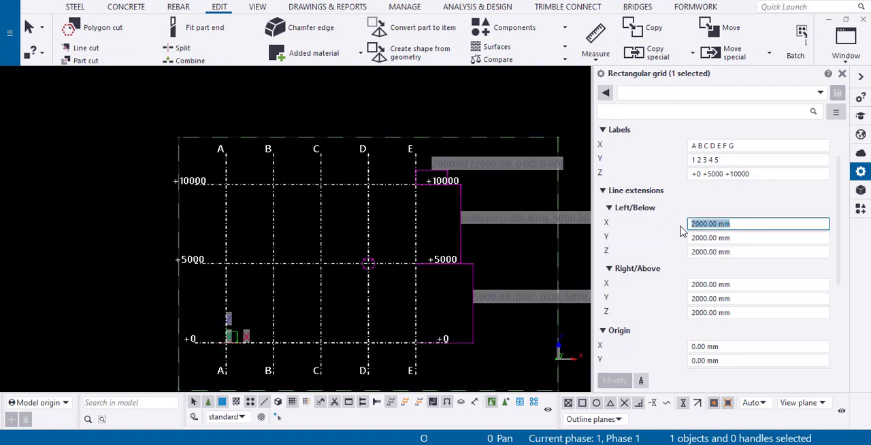
type("100")
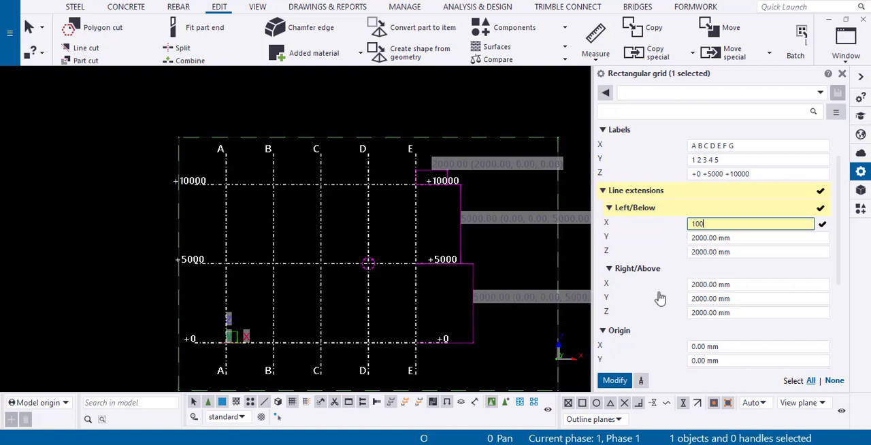
type("0")
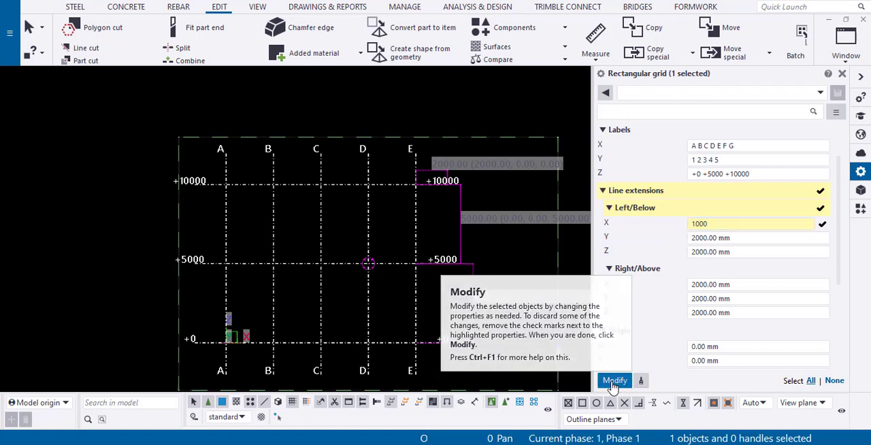
left_click(616, 381)
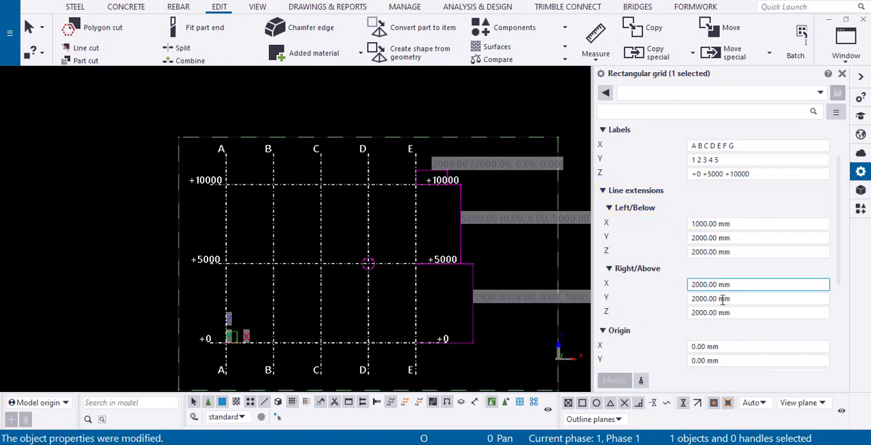
Set the grid's Right/Above X line extension to 1000 mm and apply the modification
left_click_drag(740, 285, 642, 287)
type("1000")
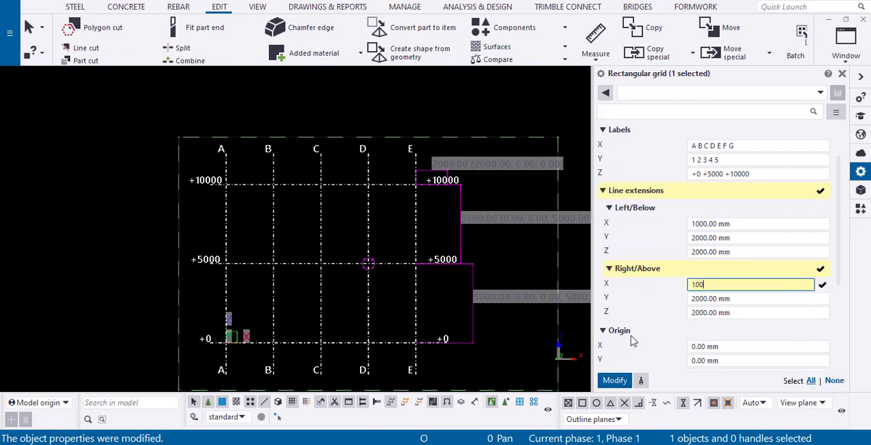
left_click(616, 379)
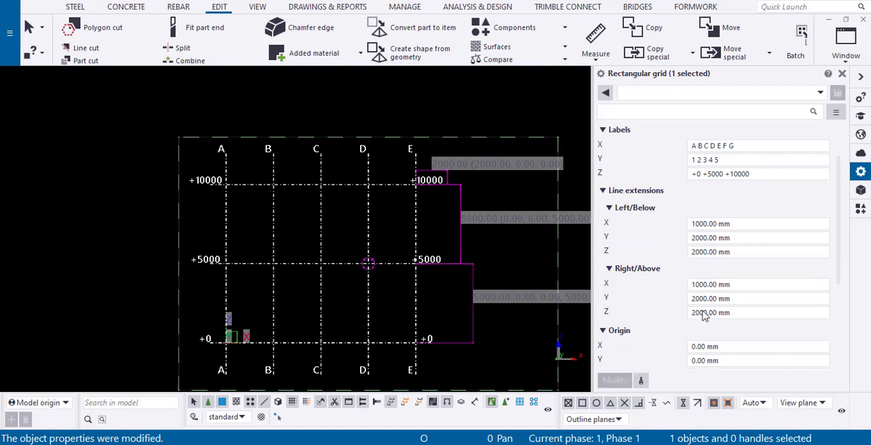
Reselect the grid, set its origin X to 500 mm and apply the modification
scroll(710, 313, "down", 3)
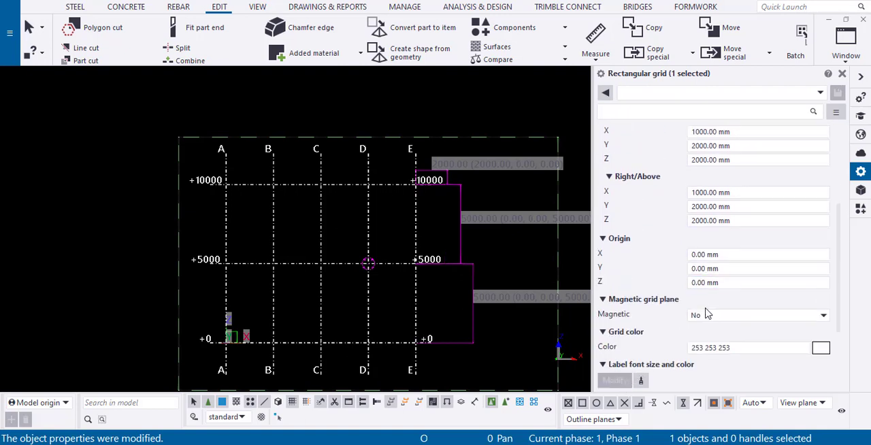
left_click(284, 320)
scroll(288, 317, "up", 4)
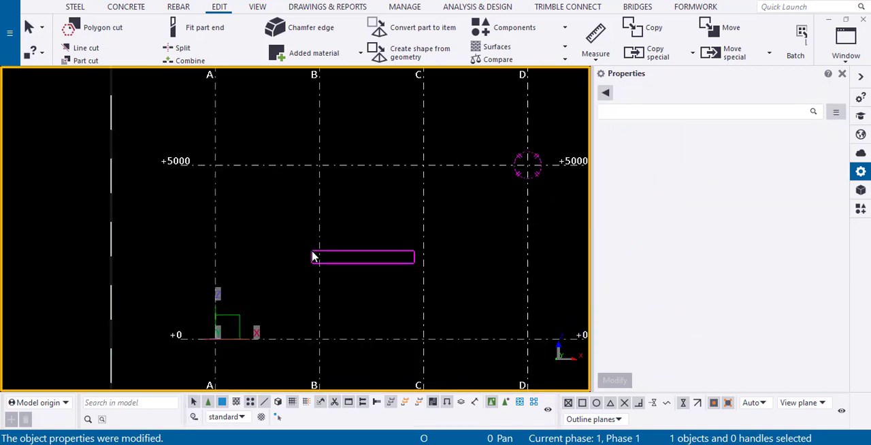
left_click(314, 256)
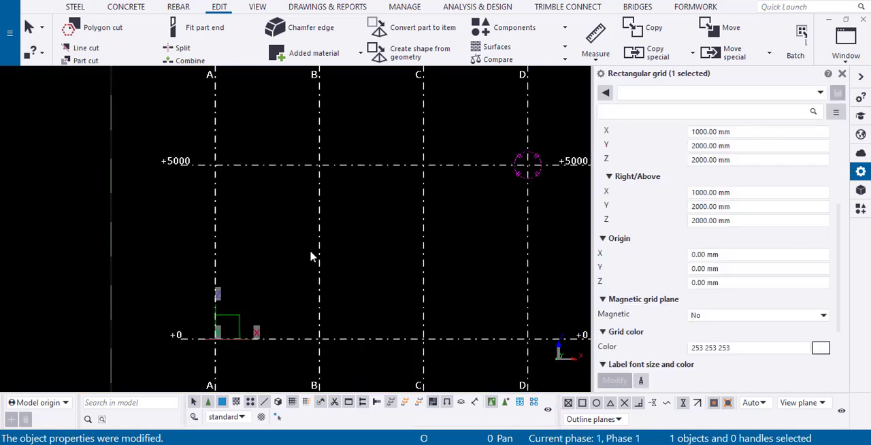
left_click(712, 255)
left_click_drag(718, 256, 666, 261)
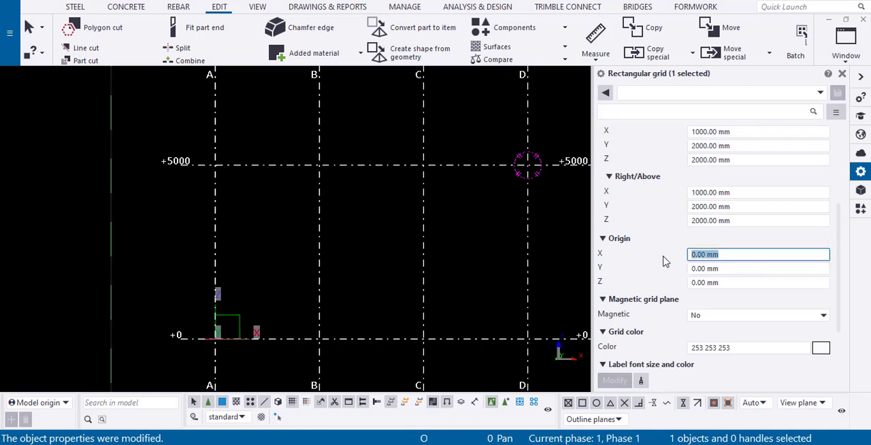
type("500")
left_click(615, 381)
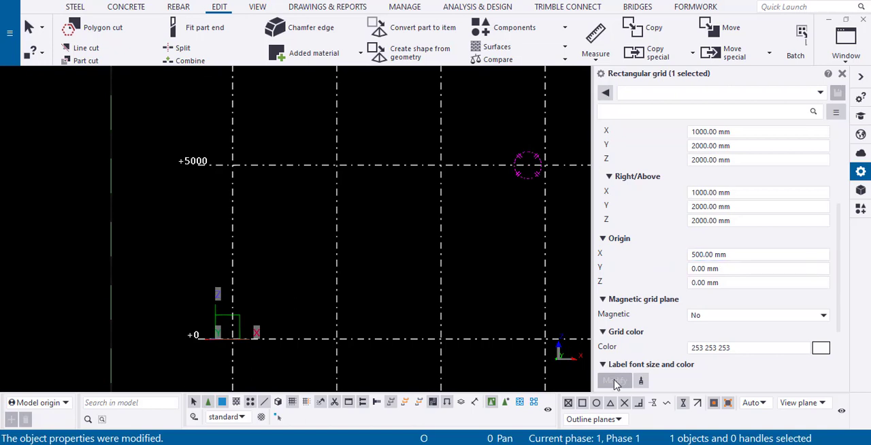
Set the grid's origin X back to 0 and apply the modification
scroll(616, 384, "down", 6)
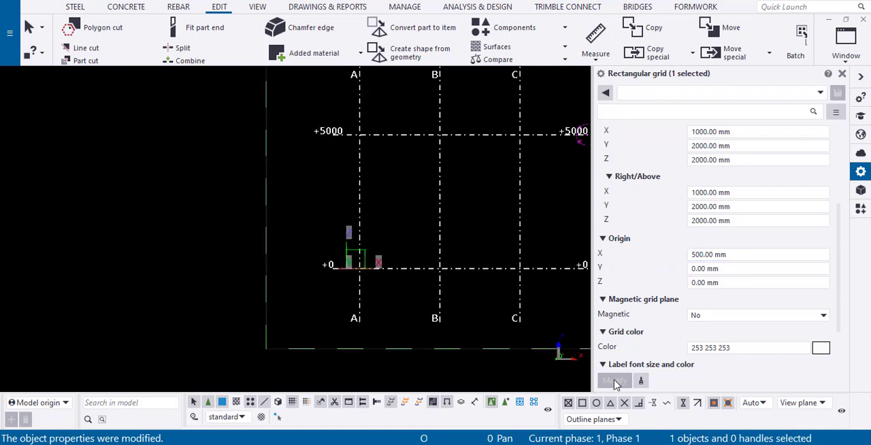
left_click(729, 255)
left_click_drag(730, 254, 605, 270)
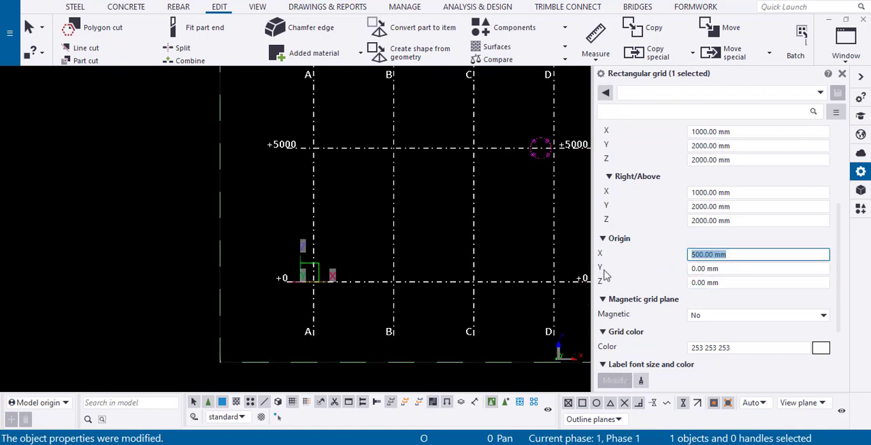
type("0")
left_click(614, 380)
Set the grid's origin Z to 500 mm and apply the modification
left_click(721, 282)
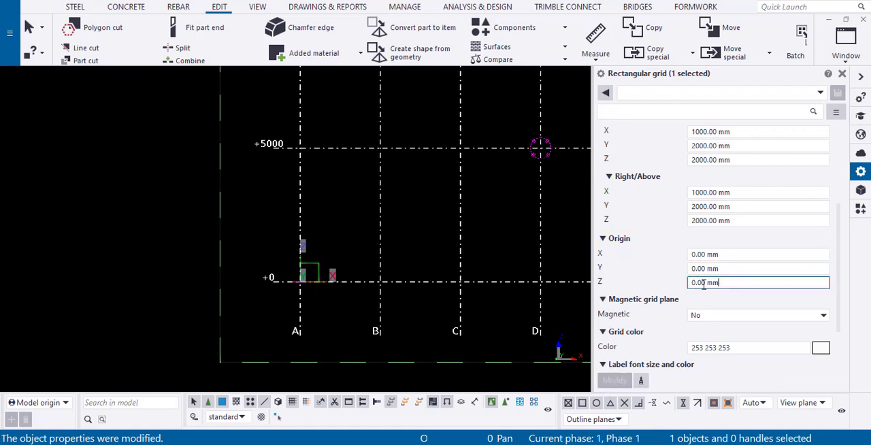
left_click_drag(722, 282, 693, 284)
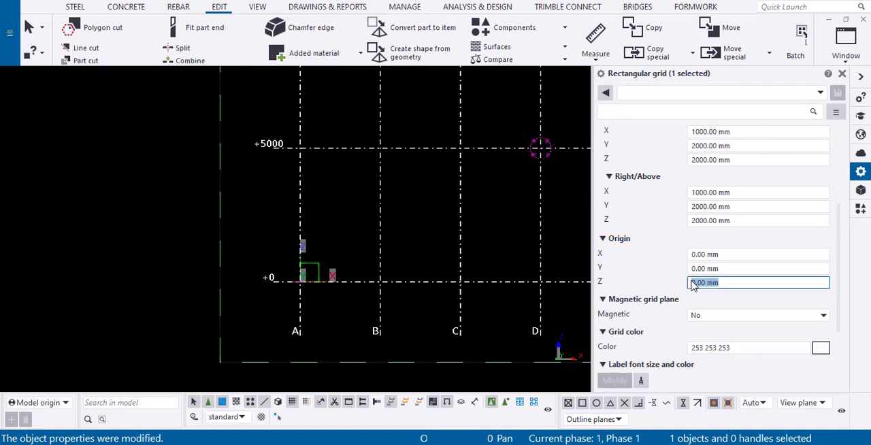
type("500")
left_click(614, 381)
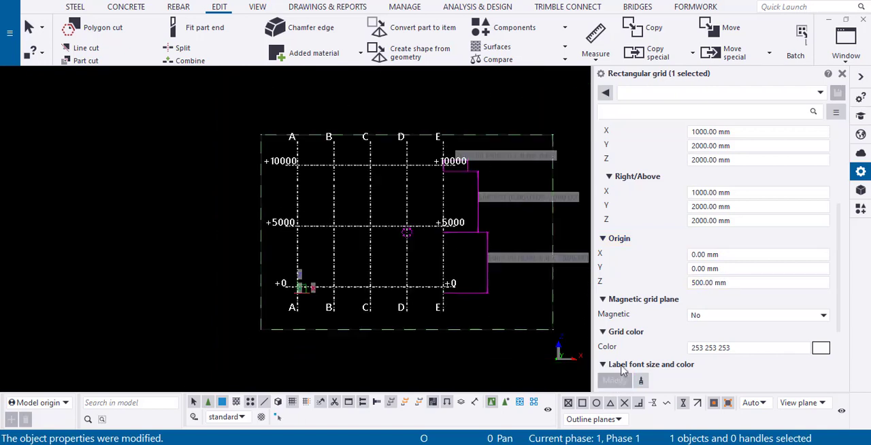
Reset the grid's origin Z to 0 and apply the modification
scroll(705, 169, "up", 2)
scroll(704, 169, "up", 3)
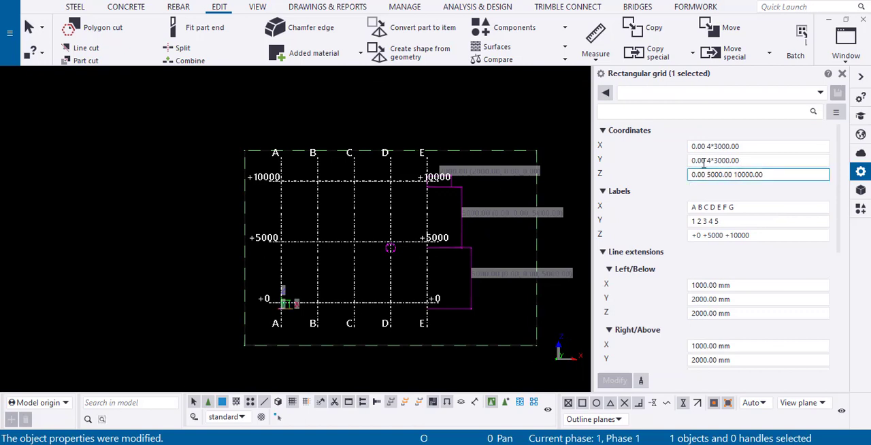
scroll(705, 171, "down", 3)
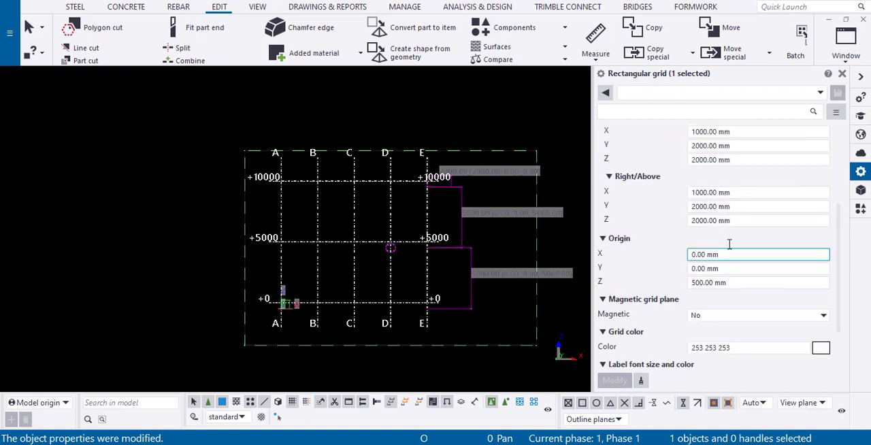
left_click(721, 282)
type("0")
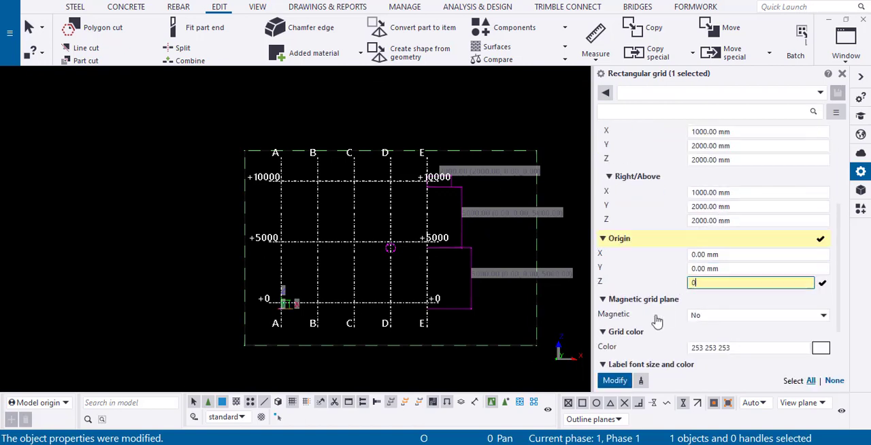
left_click(614, 381)
Deselect the grid, create a steel beam between grid lines B and C at level +0, and show it in the elevation view
scroll(705, 259, "down", 3)
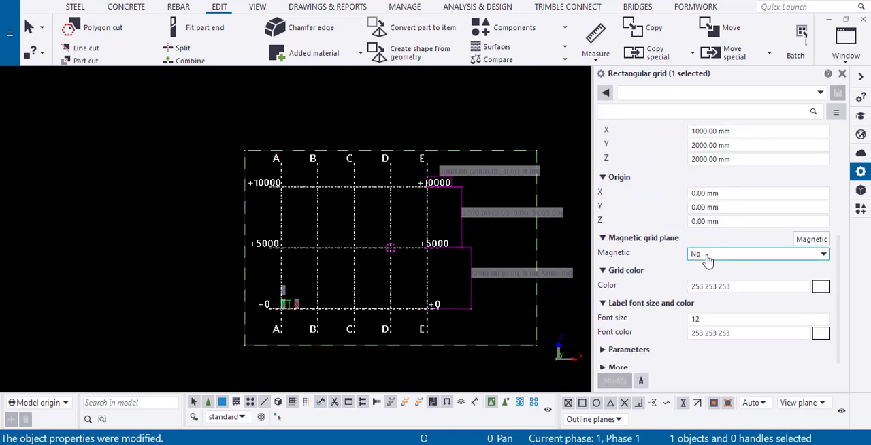
scroll(708, 256, "up", 4)
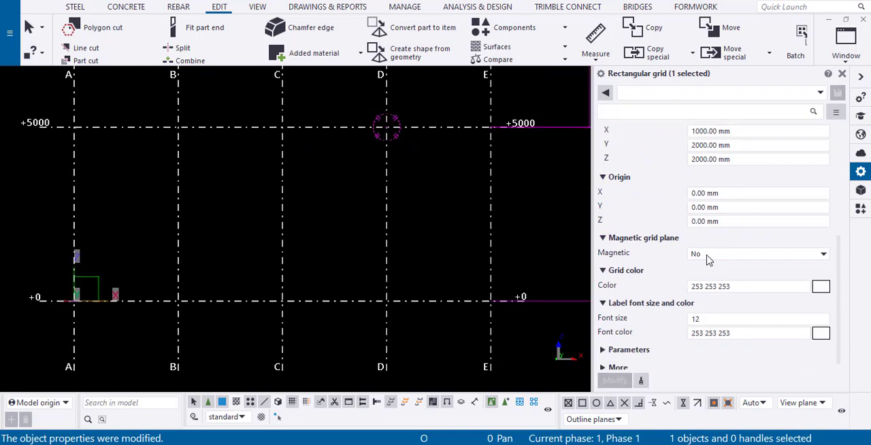
left_click(318, 256)
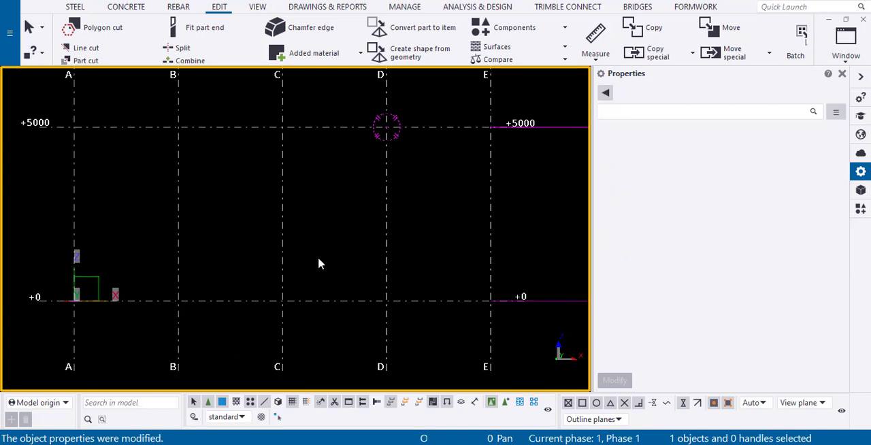
key("ctrl+Tab")
scroll(317, 257, "up", 2)
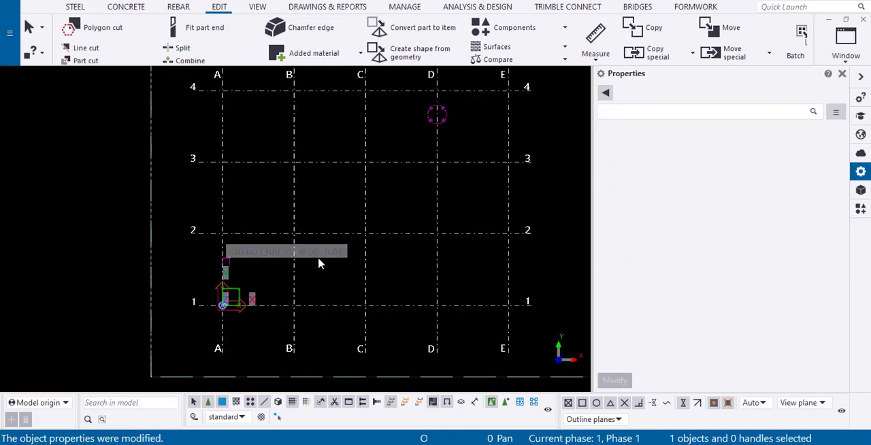
left_click(76, 8)
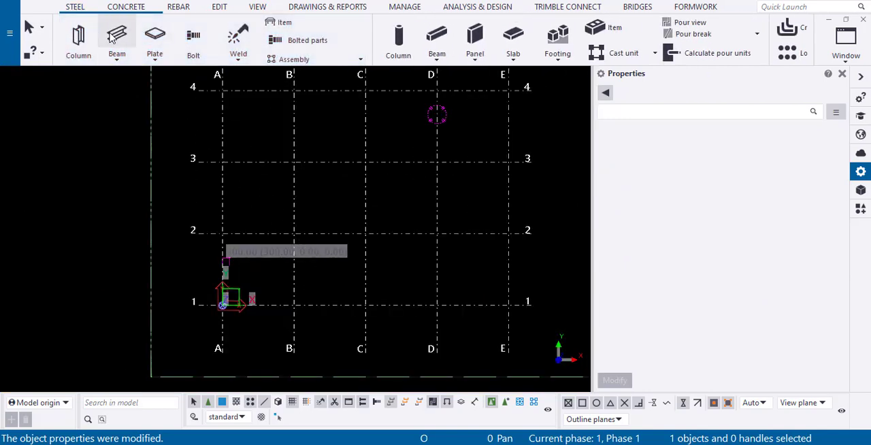
key("ctrl+Tab")
scroll(294, 241, "up", 5)
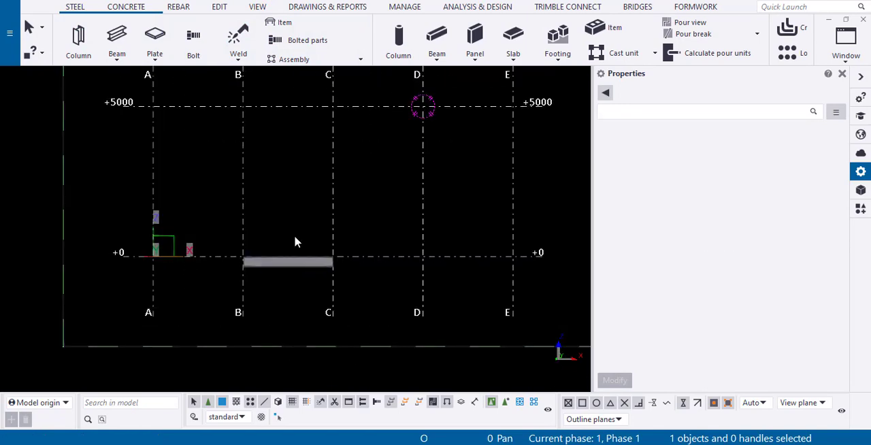
Select the rectangular grid, set its Magnetic option to Yes and apply the modification
scroll(294, 242, "down", 4)
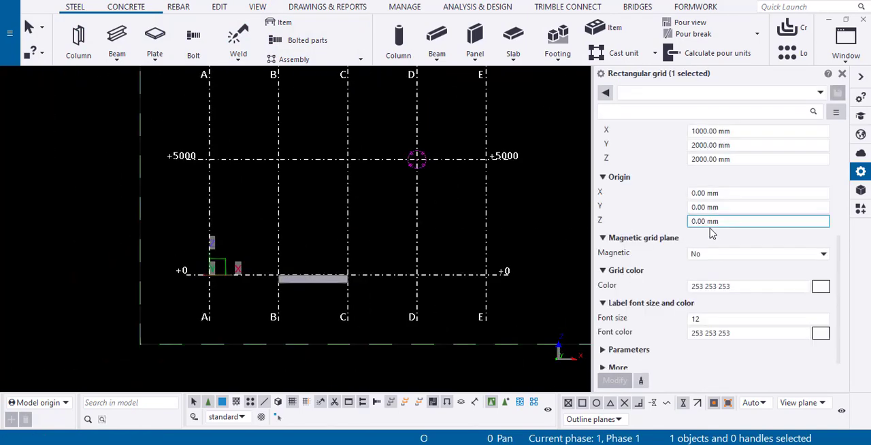
left_click(713, 253)
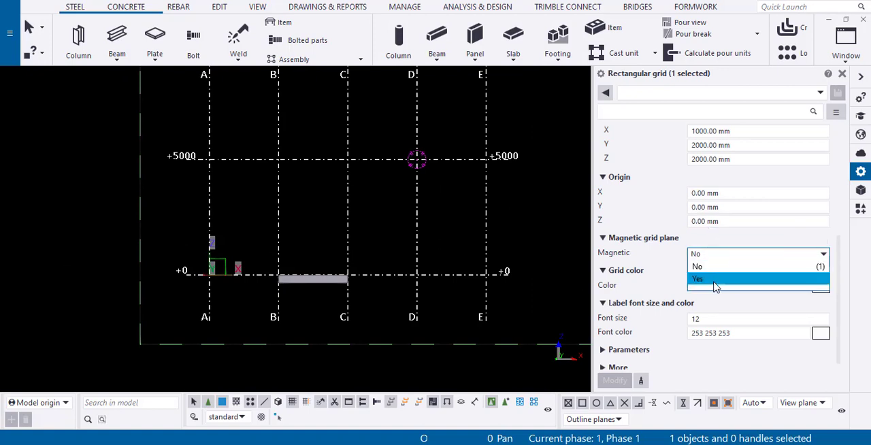
left_click(711, 278)
left_click(615, 381)
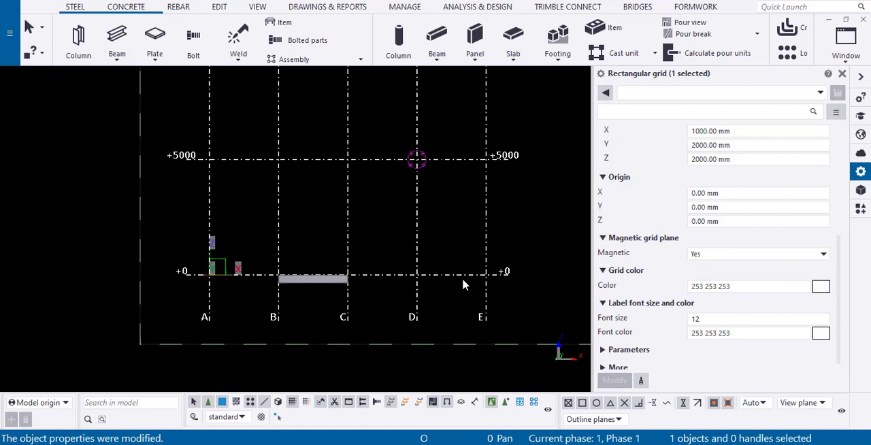
Set the magnetic grid's origin Z to 500 mm and apply the modification
left_click(694, 223)
type("500")
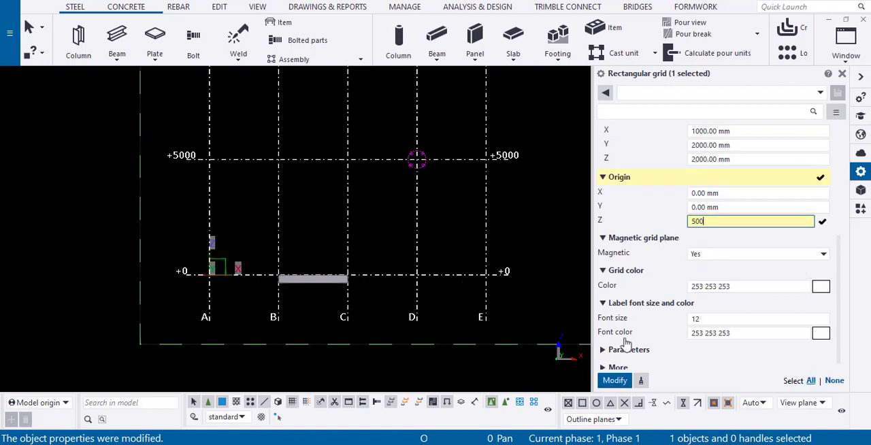
left_click(614, 381)
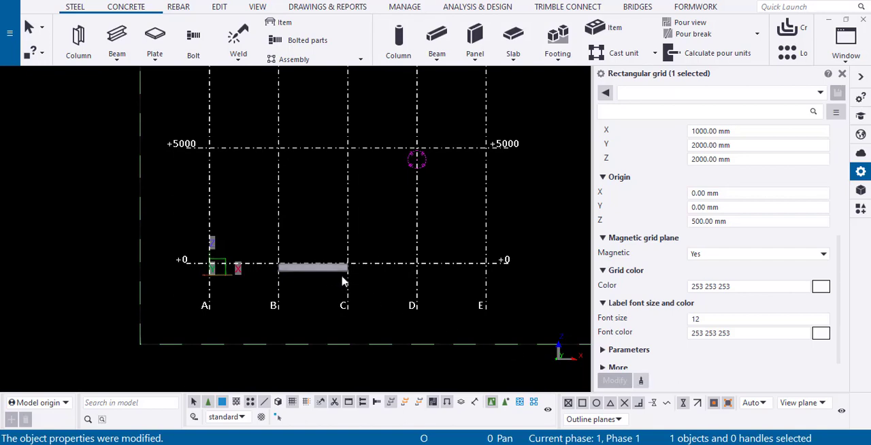
Reset the magnetic grid's origin Z to 0 and apply the modification
scroll(620, 292, "down", 1)
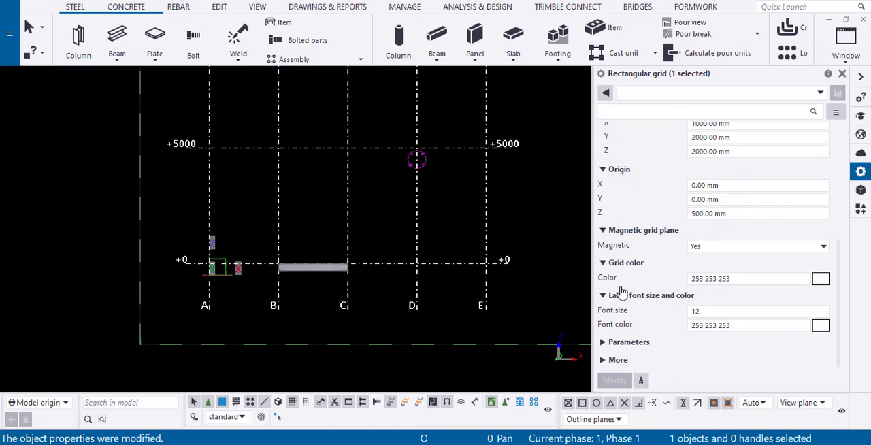
left_click_drag(731, 222, 638, 223)
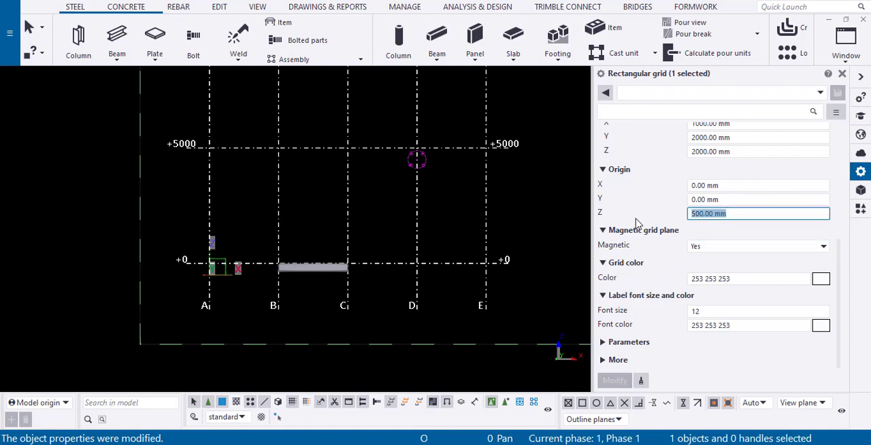
type("0")
left_click(616, 382)
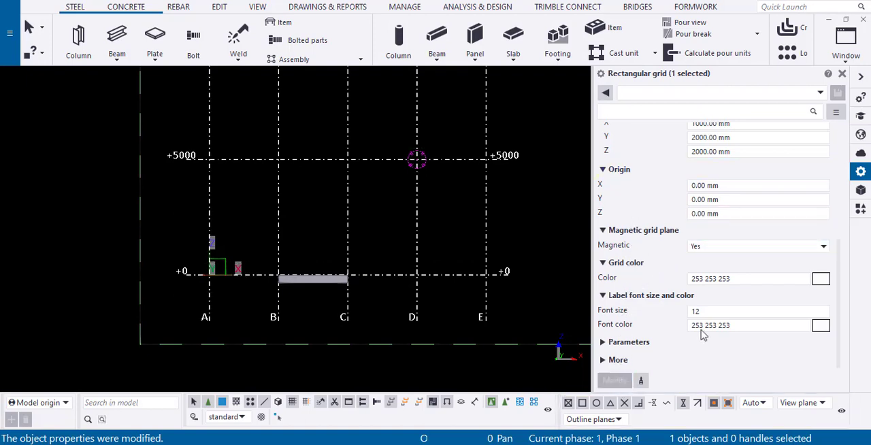
Change the grid color to the light red 203 147 147 and apply the modification
left_click(820, 279)
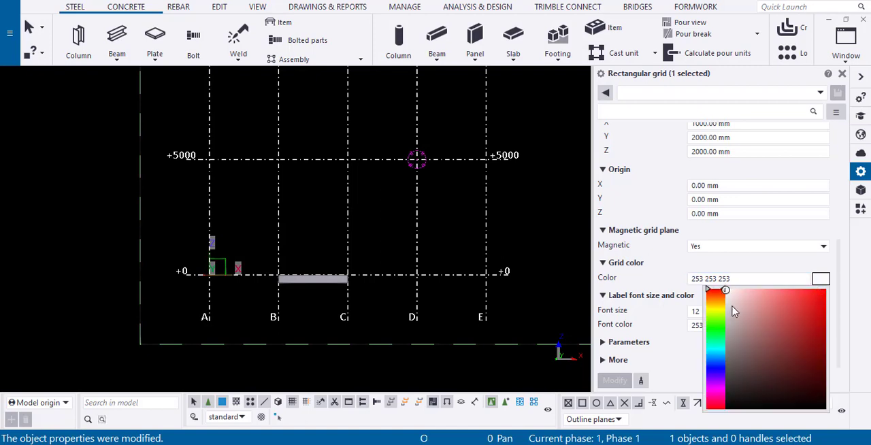
left_click_drag(737, 310, 753, 315)
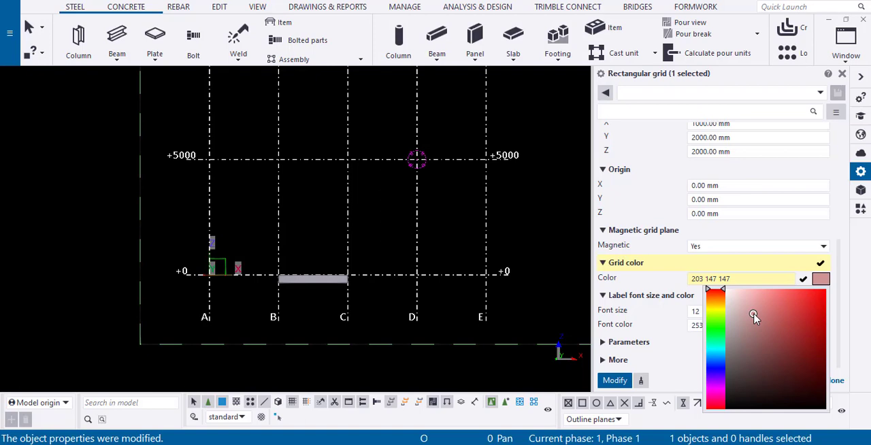
left_click(615, 380)
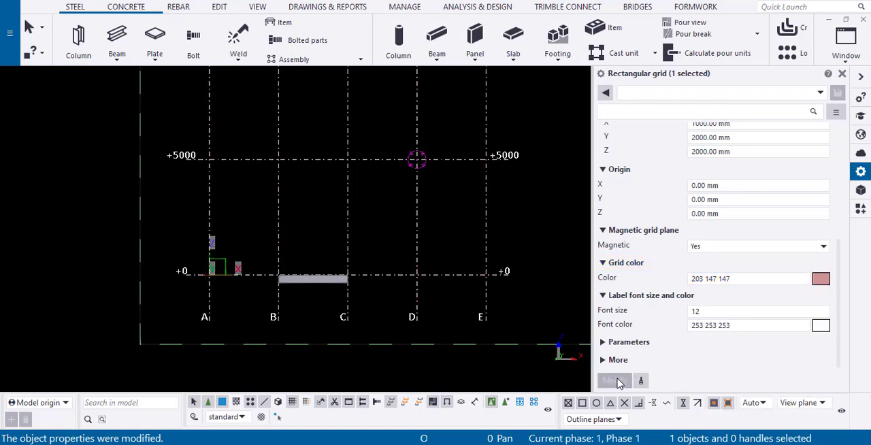
Change the grid labels' font color to 160 124 124 and apply the modification
left_click(820, 328)
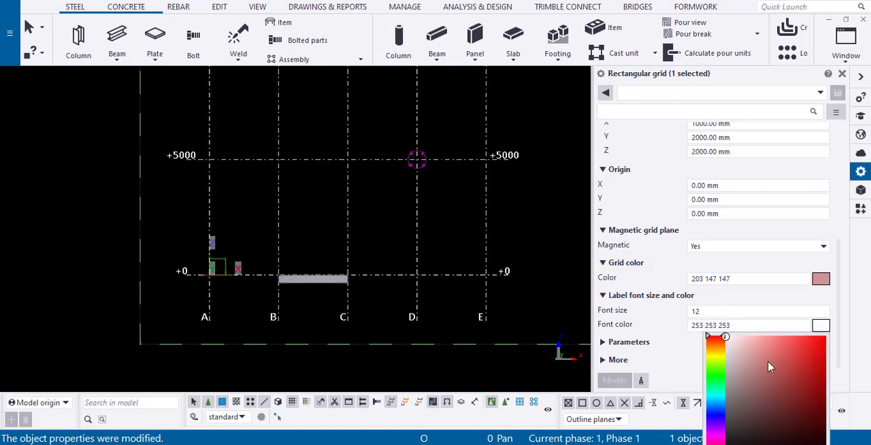
left_click(768, 367)
left_click(614, 381)
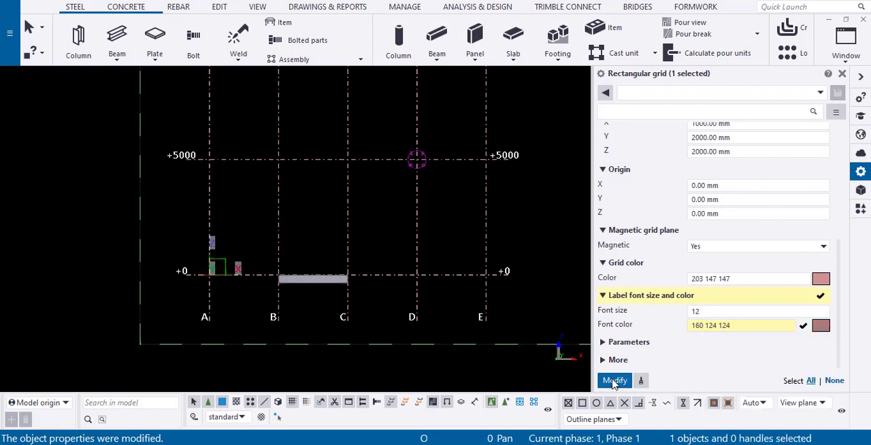
Set the grid labels' font size to 14 and apply the modification
left_click(690, 312)
double_click(689, 313)
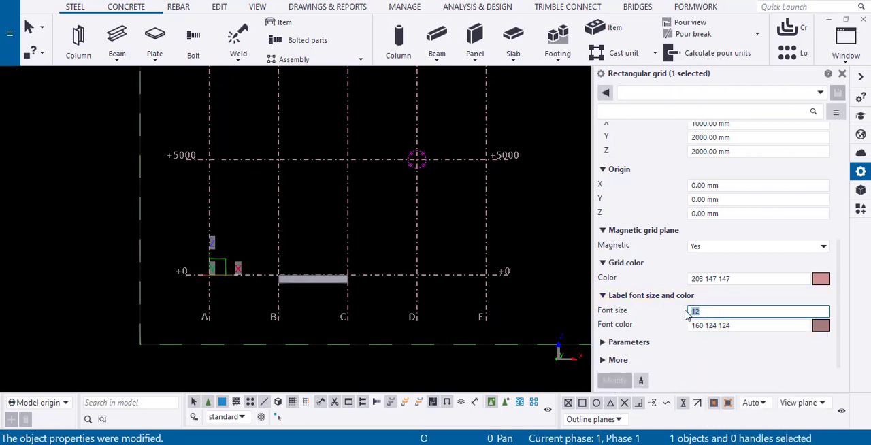
type("14")
left_click(619, 381)
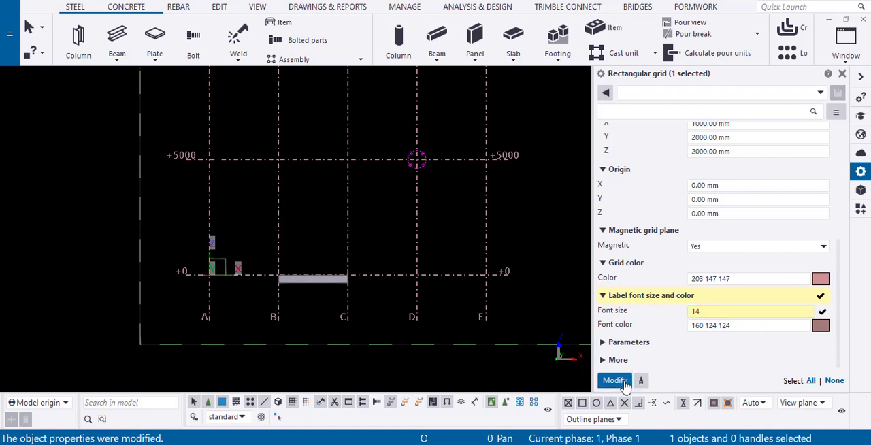
Set the grid labels' font size to 10 and apply the modification
left_click(691, 311)
double_click(693, 311)
type("10")
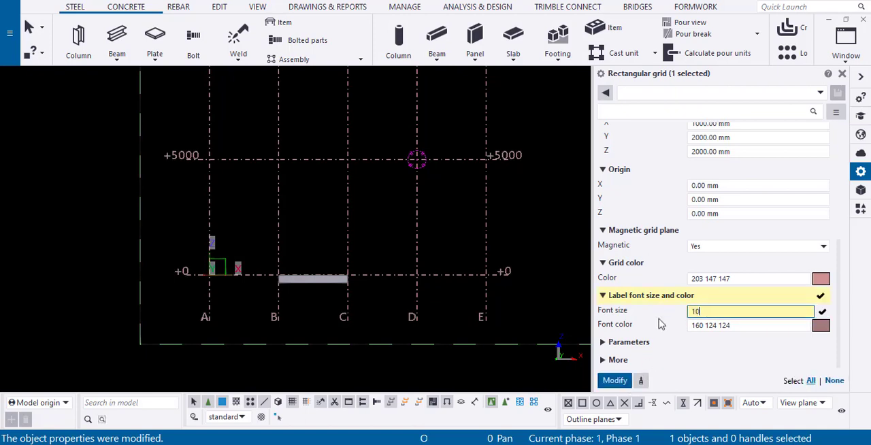
left_click(610, 381)
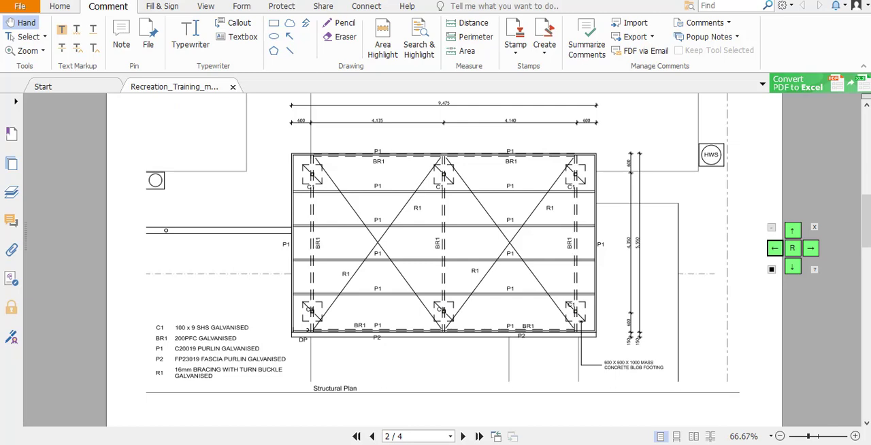
scroll(531, 242, "up", 1)
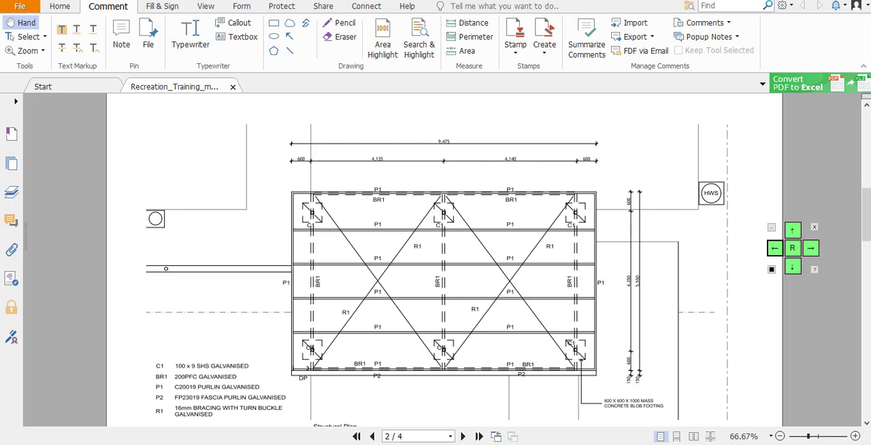
key("alt+Tab")
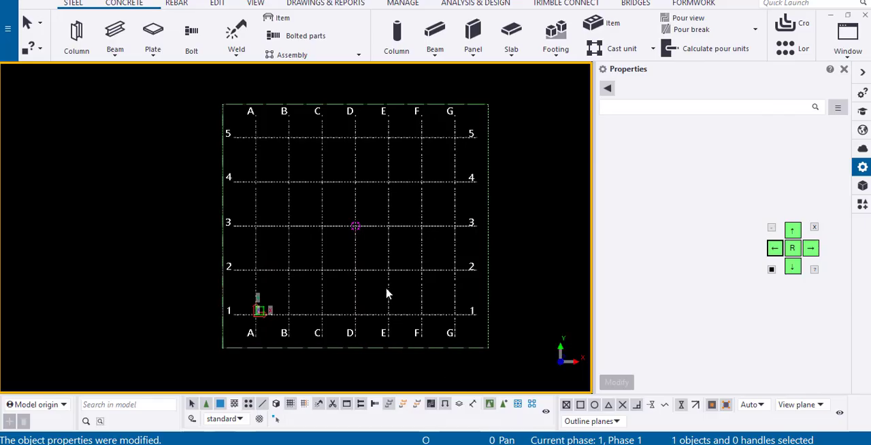
left_click(395, 226)
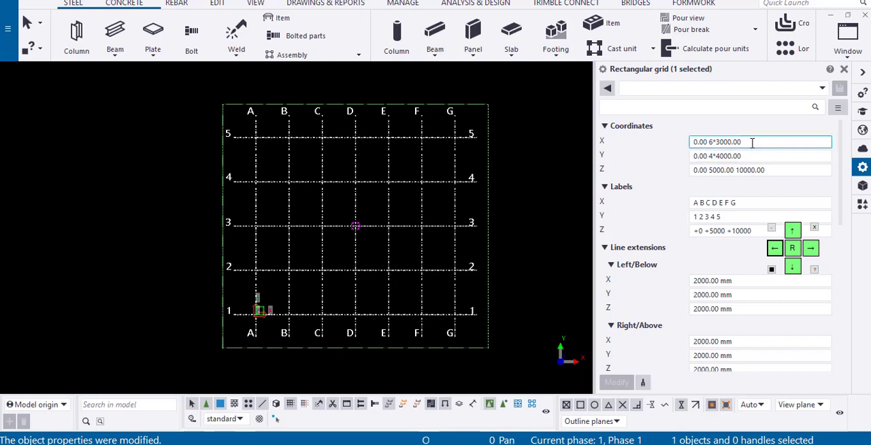
left_click_drag(752, 142, 683, 146)
type("0")
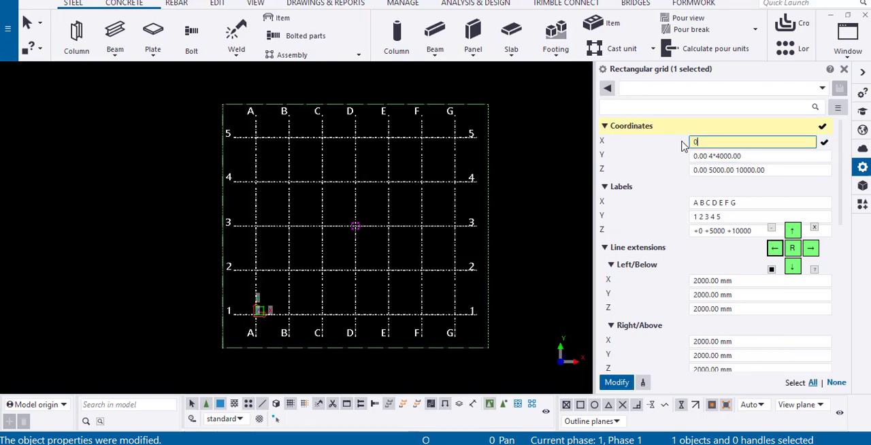
type(" 600 4135 4140 600")
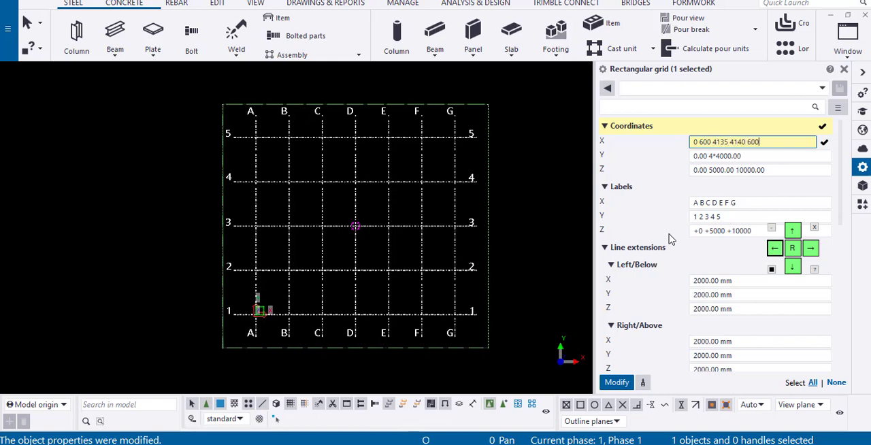
left_click(373, 444)
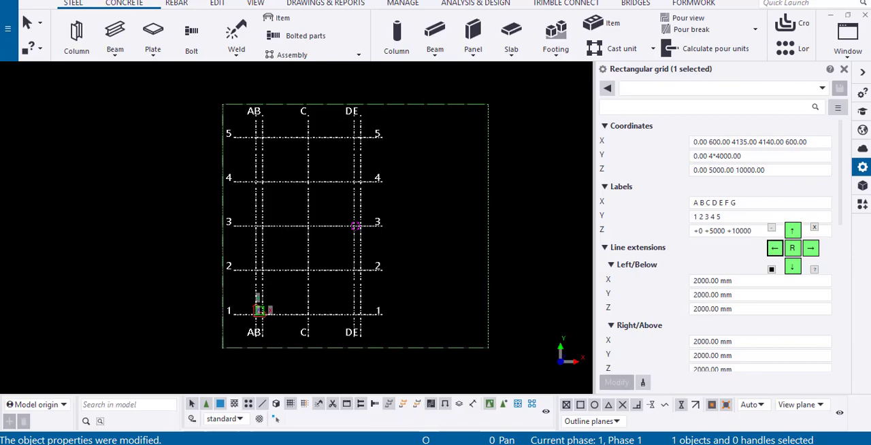
left_click(381, 444)
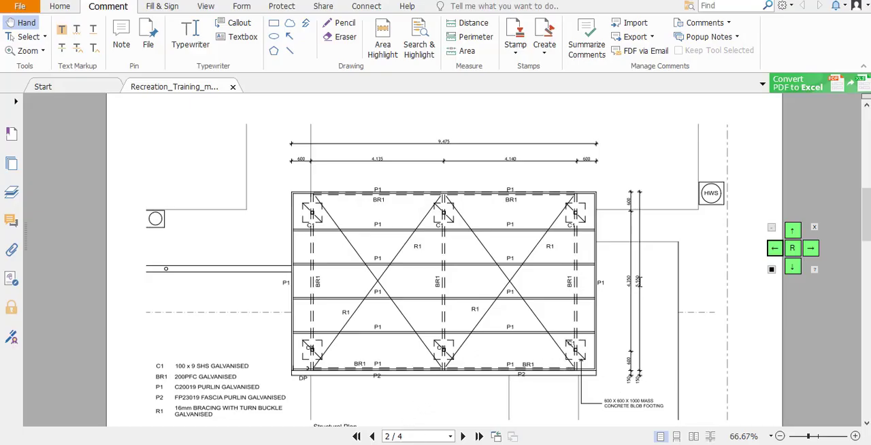
key("alt+Tab")
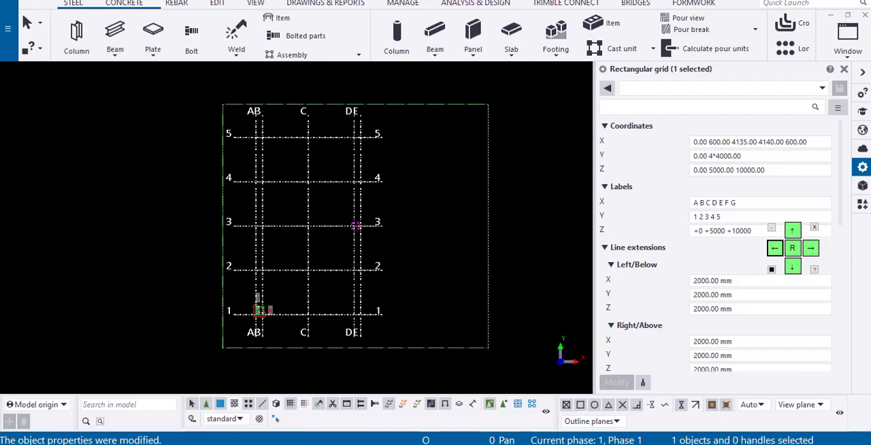
left_click(769, 156)
left_click_drag(769, 156, 556, 155)
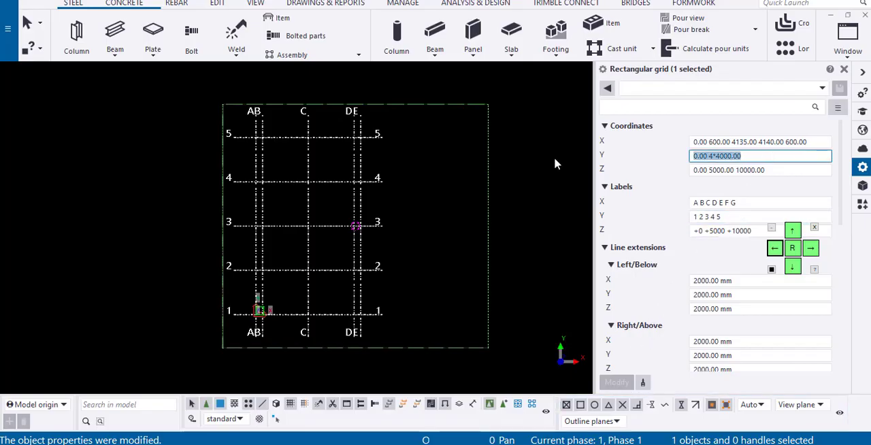
type("0 1")
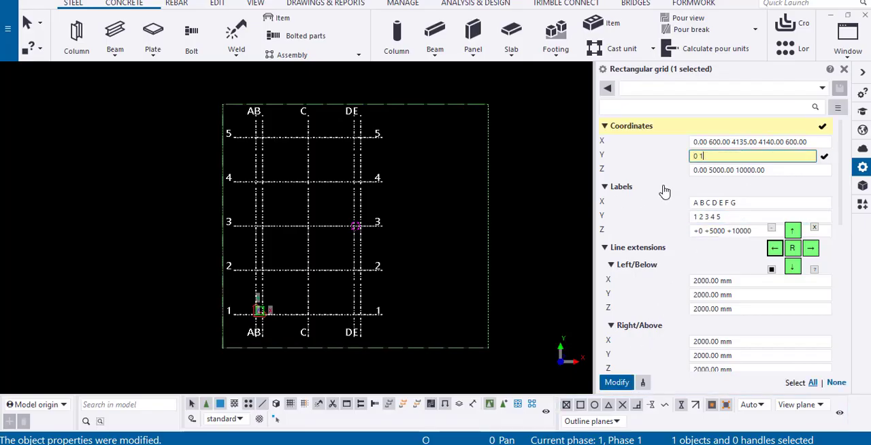
type("50")
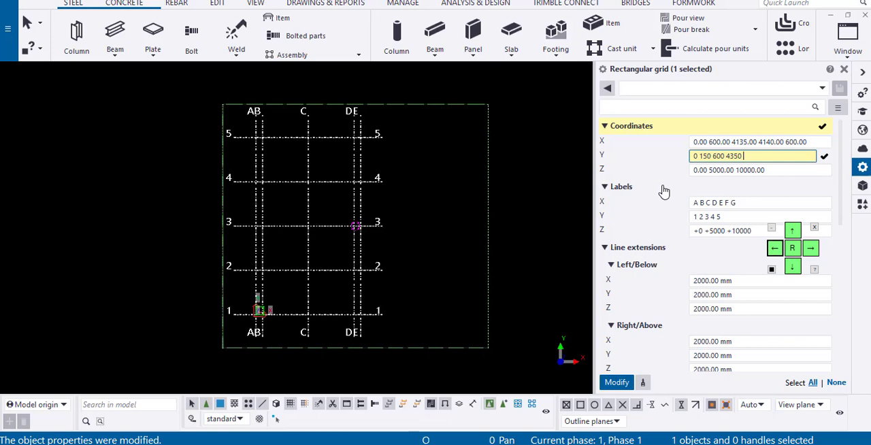
type(".00 600.00 4350.00 600")
left_click(616, 381)
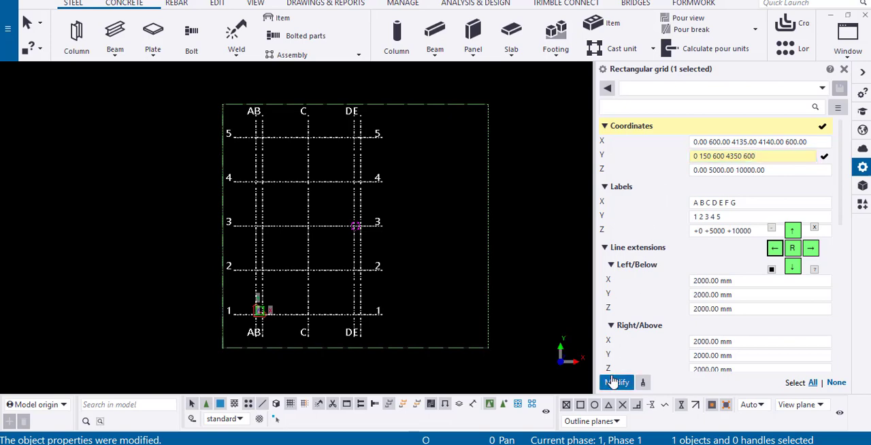
Fit the work area of the plan view to the modified grid
scroll(266, 331, "up", 3)
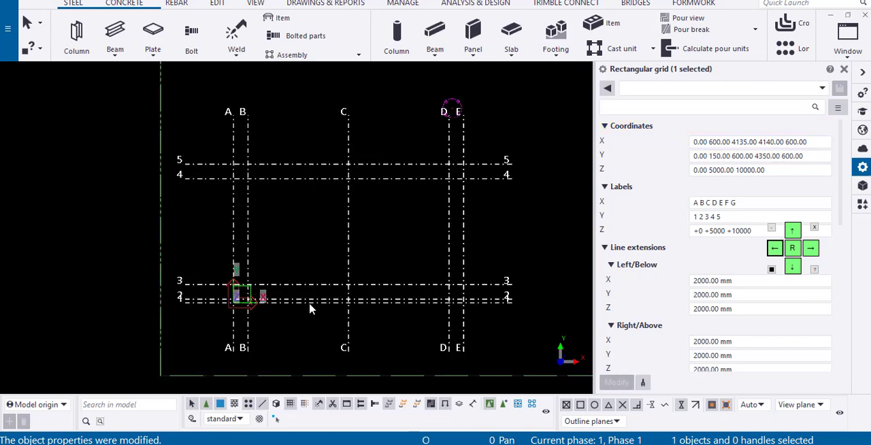
right_click(356, 223)
left_click(399, 283)
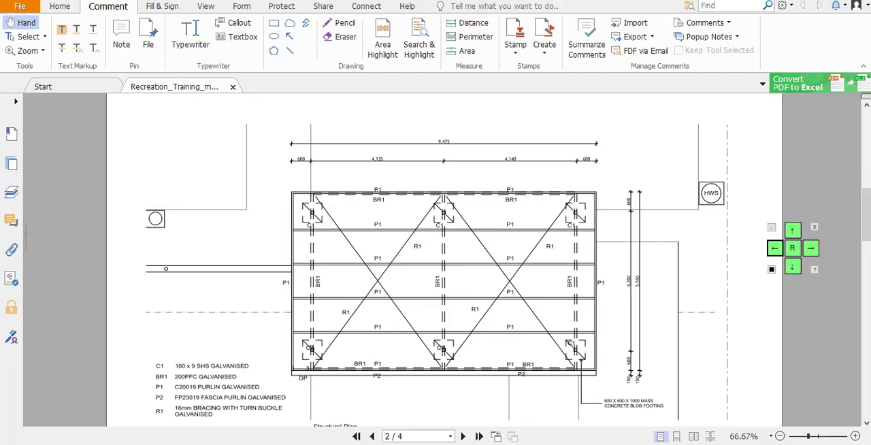
Check the section heights on page 3 of the PDF, then set the grid's Z coordinates to 0 3025 3515 in Tekla Structures and apply them
left_click(464, 436)
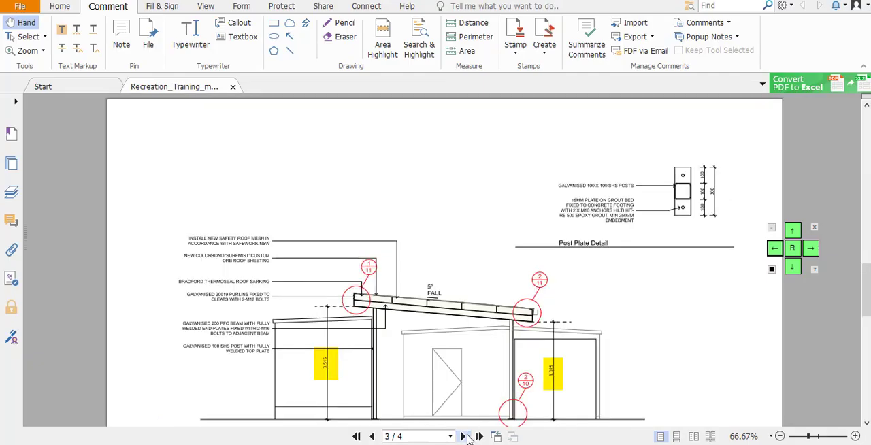
scroll(434, 366, "up", 1, "ctrl")
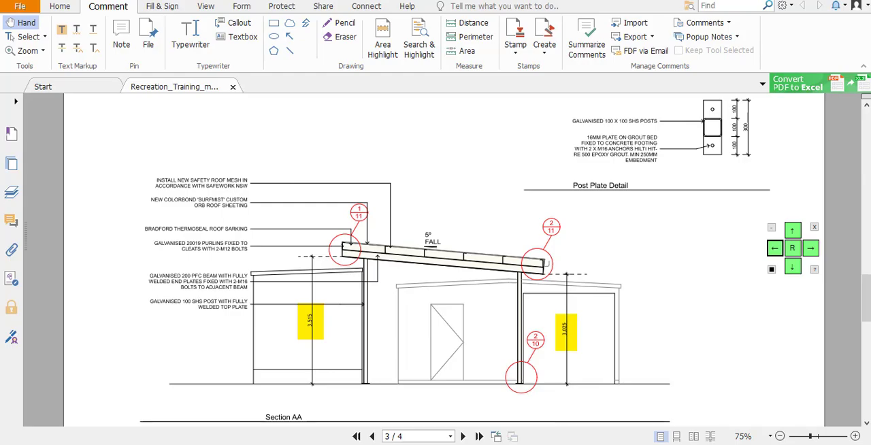
key("alt+Tab")
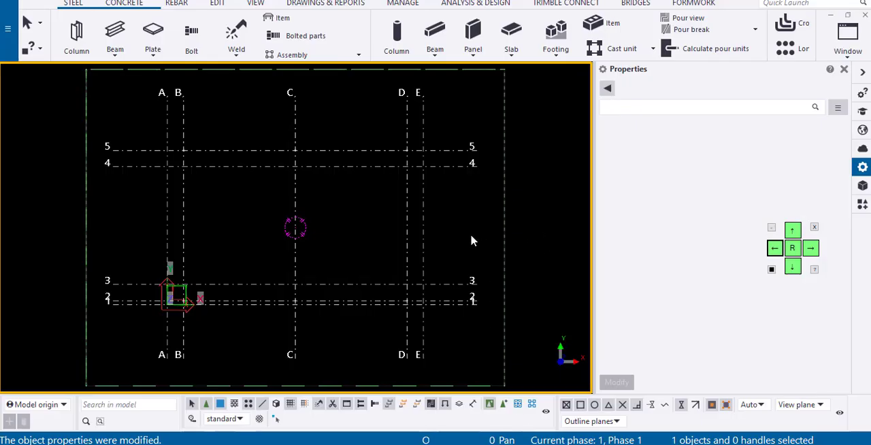
left_click(419, 228)
left_click(776, 170)
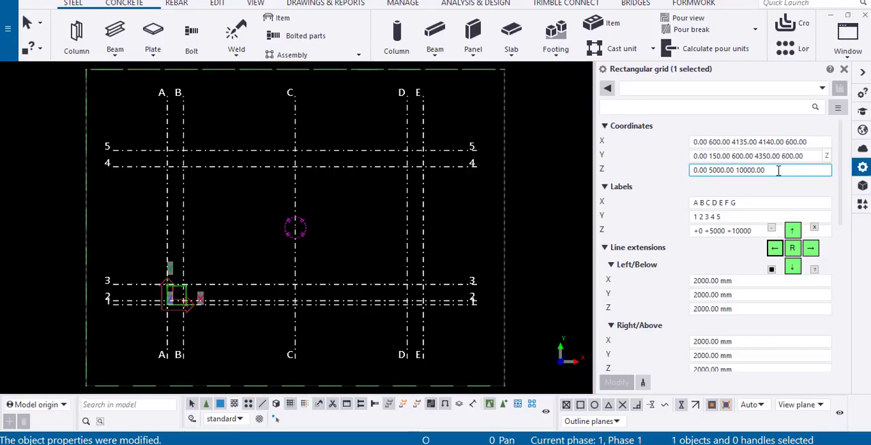
left_click_drag(765, 169, 663, 175)
key("BackSpace")
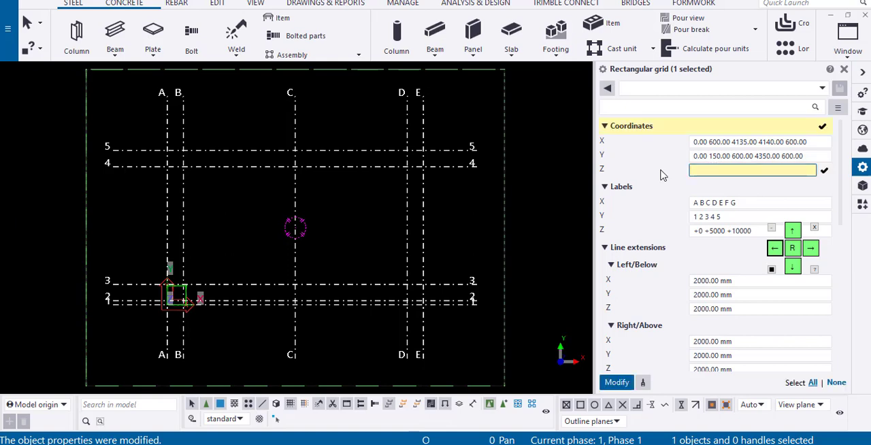
type("0 30")
type("25.00 3515")
left_click(610, 381)
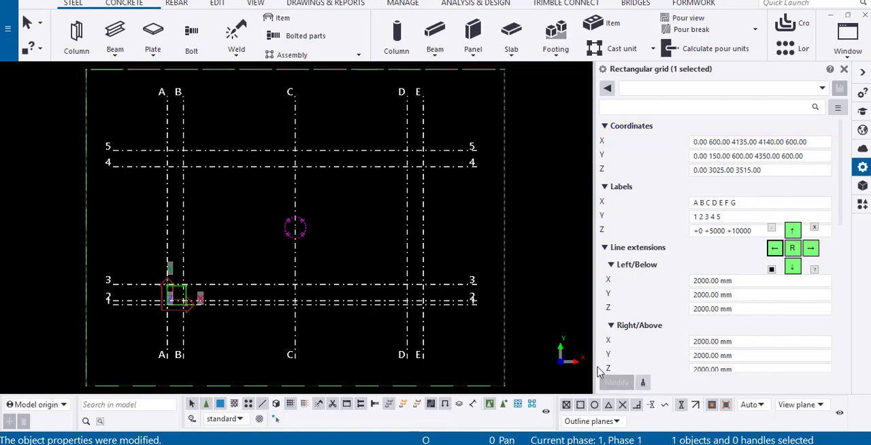
Set the grid's Z labels to +0 +3025 +3515 and apply the modification
left_click(730, 230)
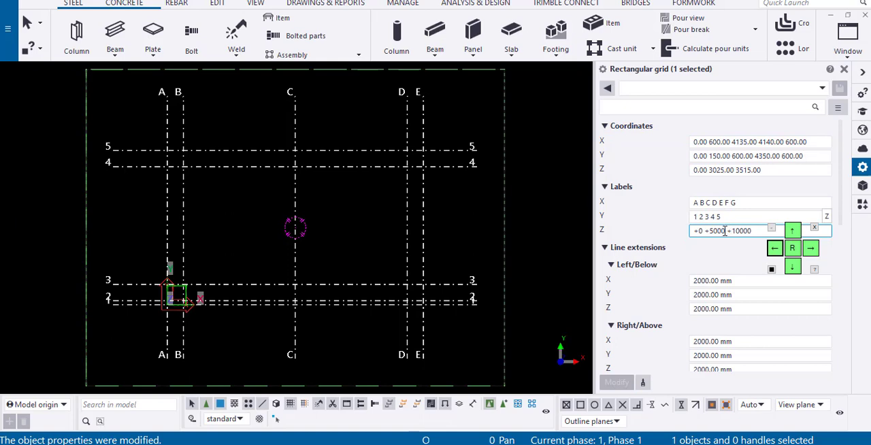
left_click_drag(725, 230, 707, 228)
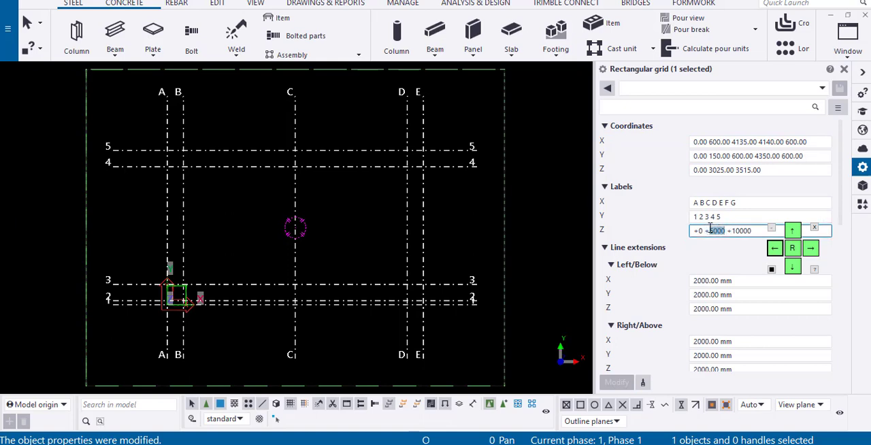
type("3025")
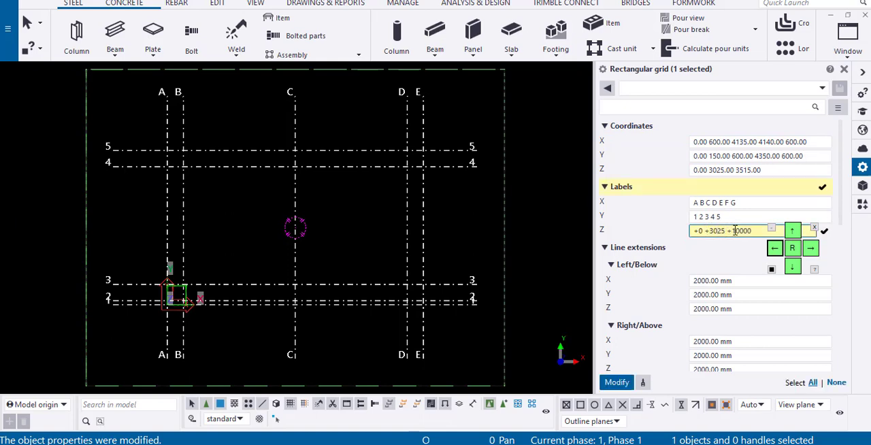
double_click(743, 230)
type("3515")
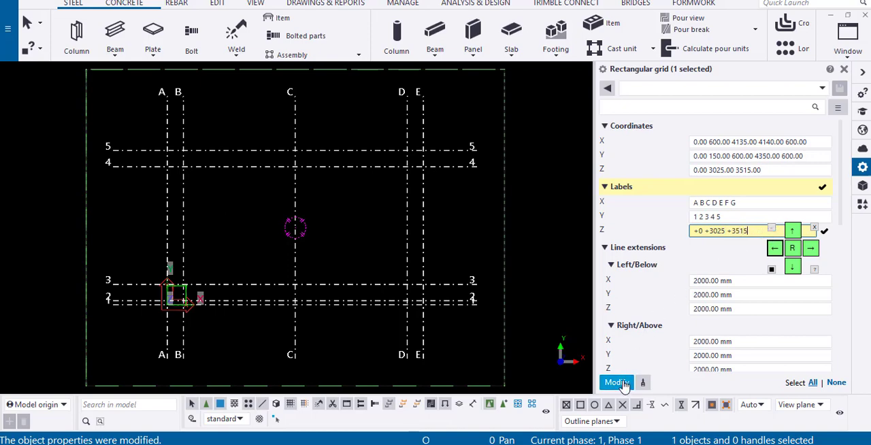
left_click(624, 384)
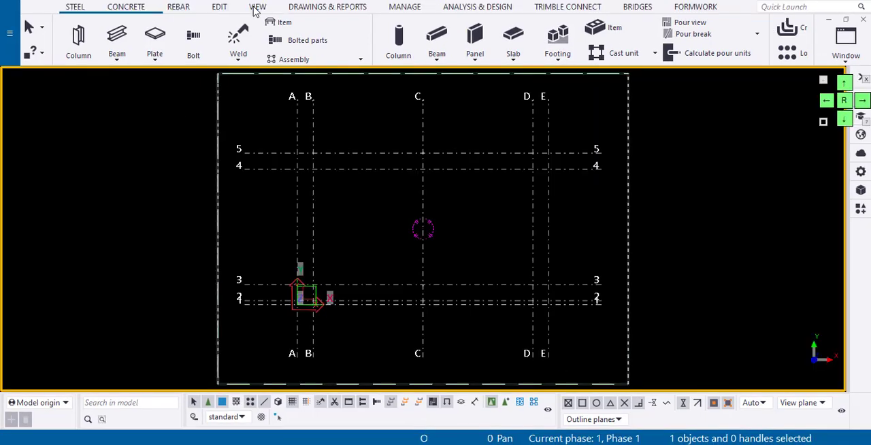
Create a new view using two points along grid line C to check the elevations, then return to the plan view
left_click(254, 9)
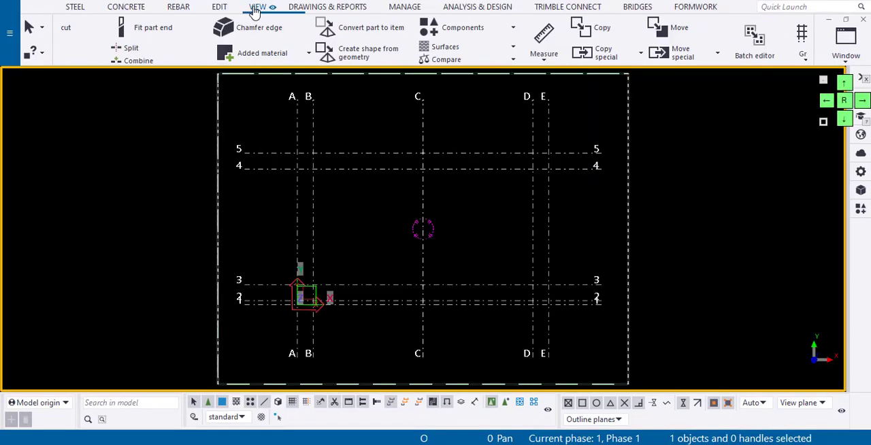
left_click(133, 57)
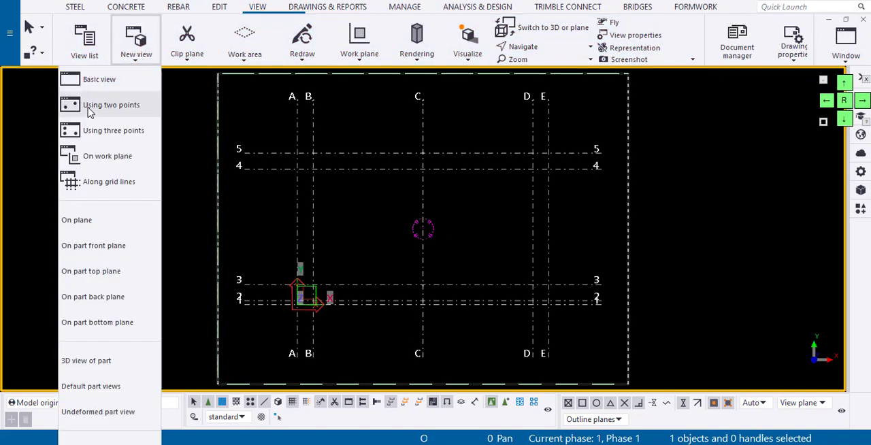
left_click(88, 112)
left_click(423, 127)
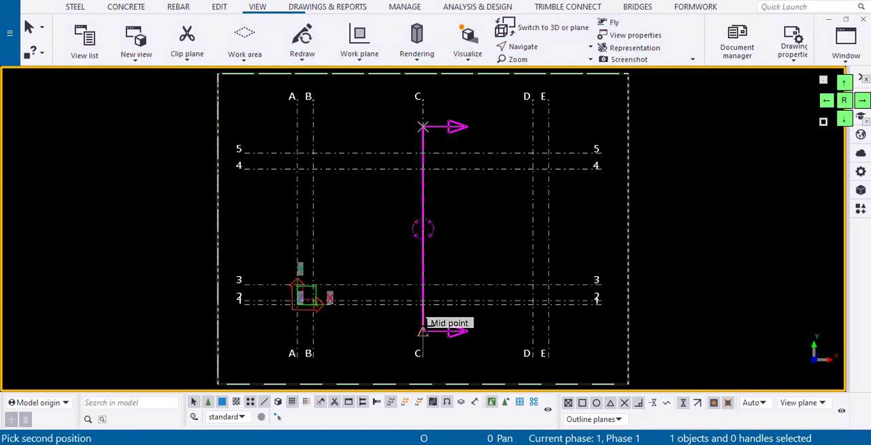
left_click(422, 331)
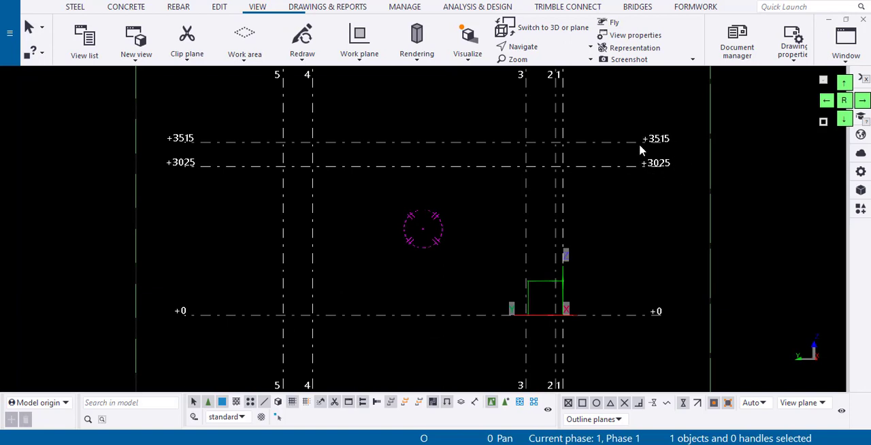
key("ctrl+Tab")
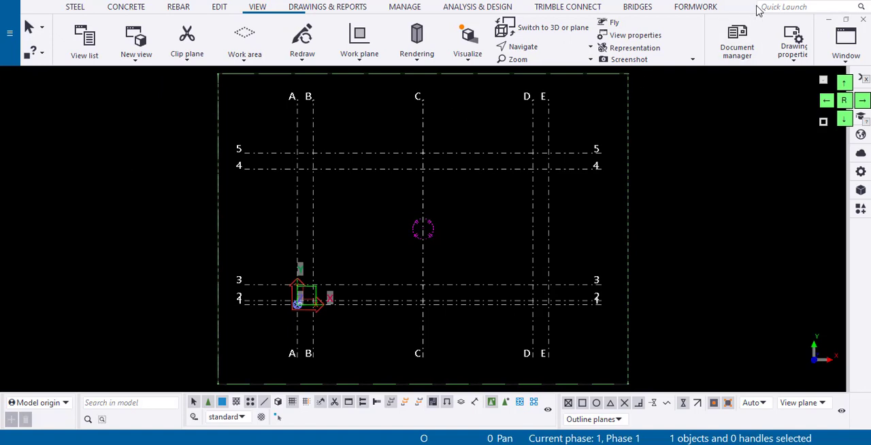
Search the commands for "radi", then create a radial grid with its origin on grid line 3, just beyond grid line E
left_click(778, 6)
type("radi")
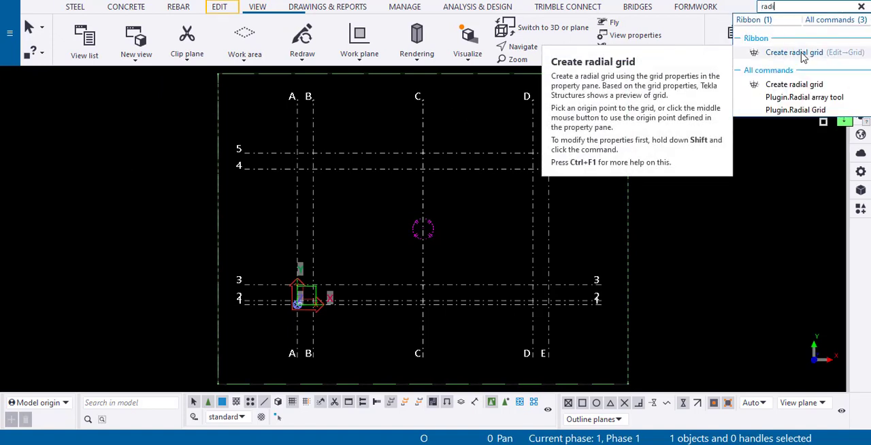
left_click(219, 8)
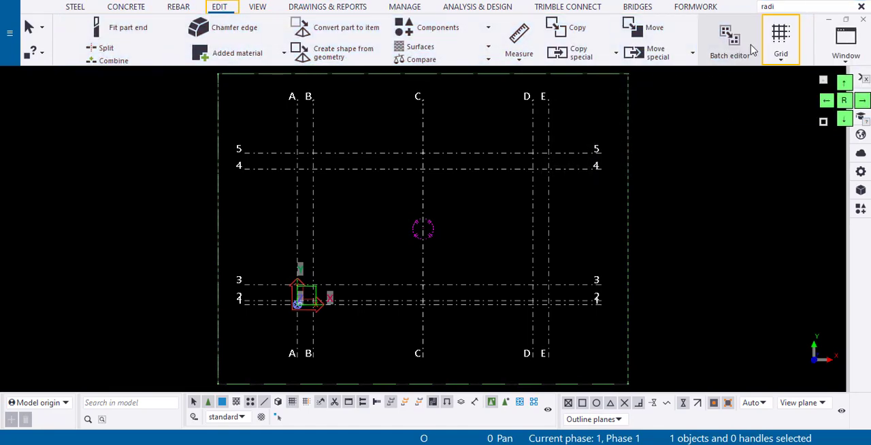
left_click(782, 60)
left_click(756, 107)
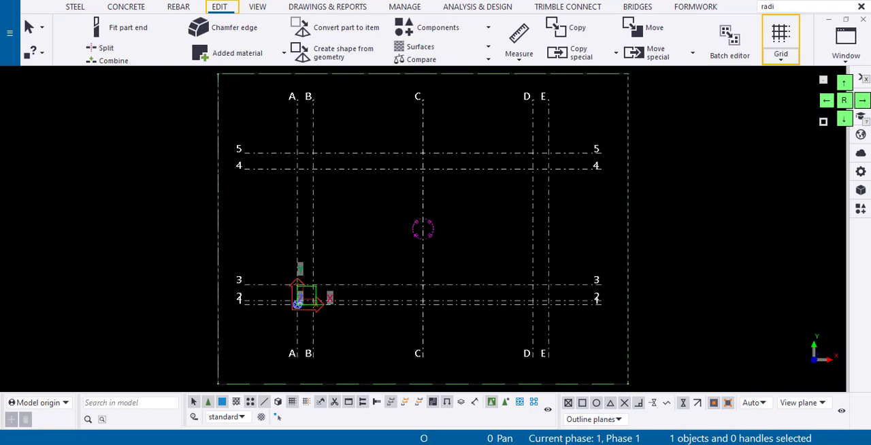
scroll(579, 282, "down", 1)
left_click(570, 286)
scroll(570, 286, "down", 3)
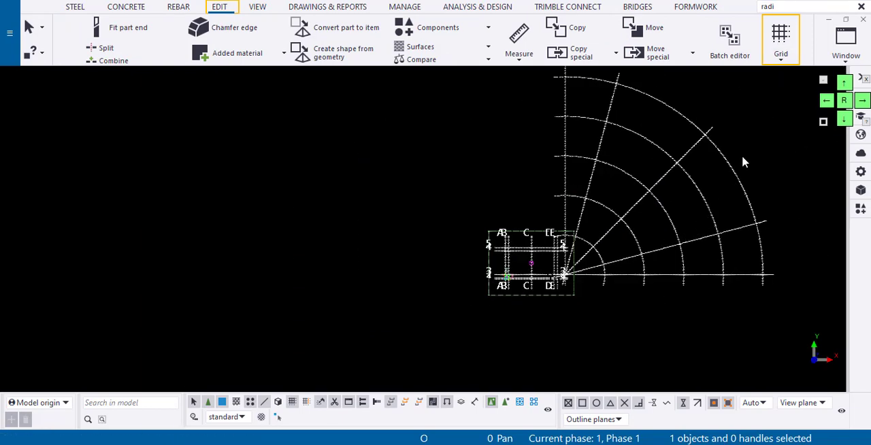
Fit the work area of the plan view to the entire model, including the radial grid
right_click(631, 166)
left_click(674, 223)
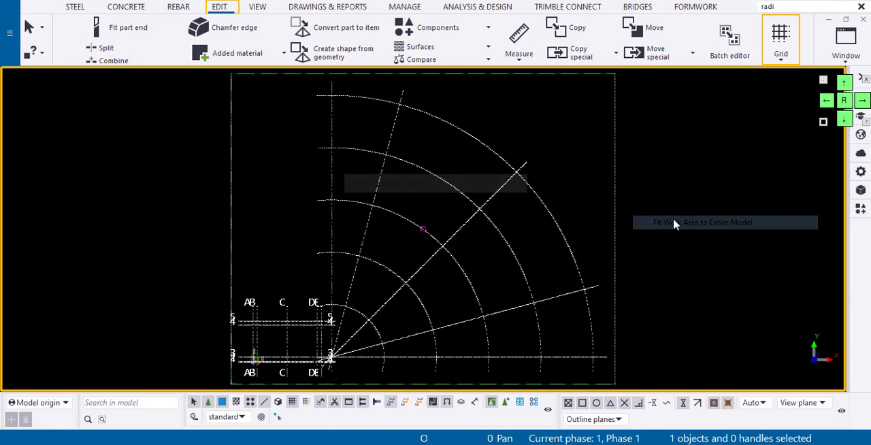
scroll(439, 183, "down", 1)
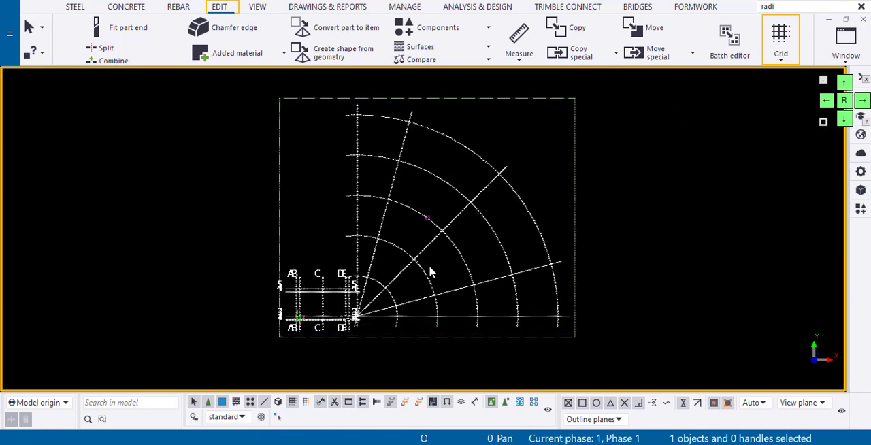